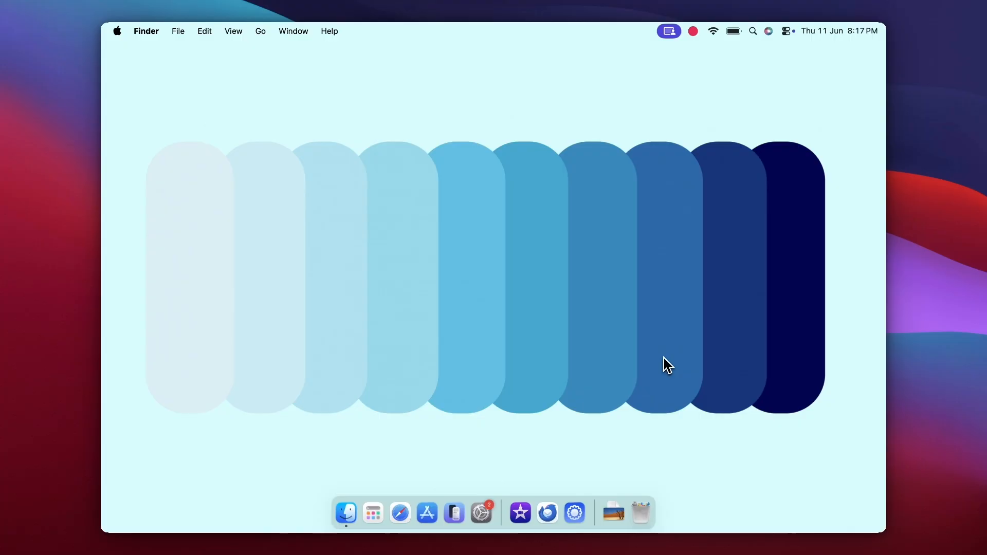
- Open Thunderbird, expand its window to full screen and skim the welcome page
{"action": "left_click", "coordinate": [554, 512]}
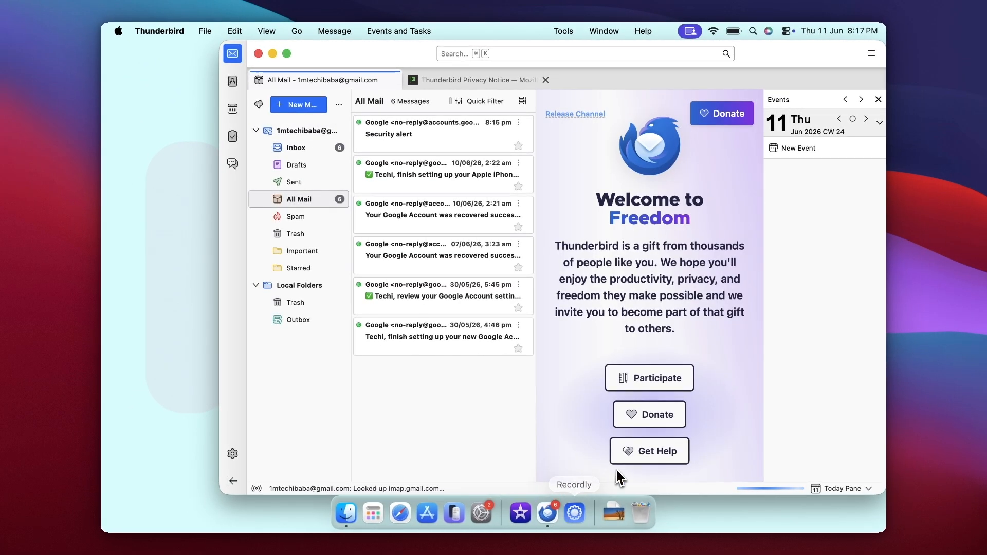
{"action": "left_click", "coordinate": [287, 54]}
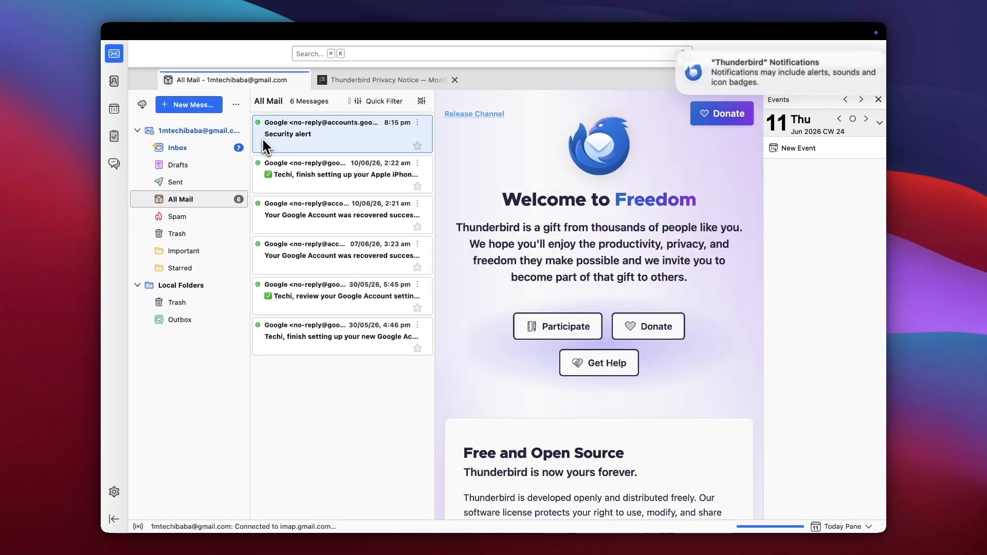
{"action": "scroll", "coordinate": [525, 198], "scroll_direction": "down", "scroll_amount": 3}
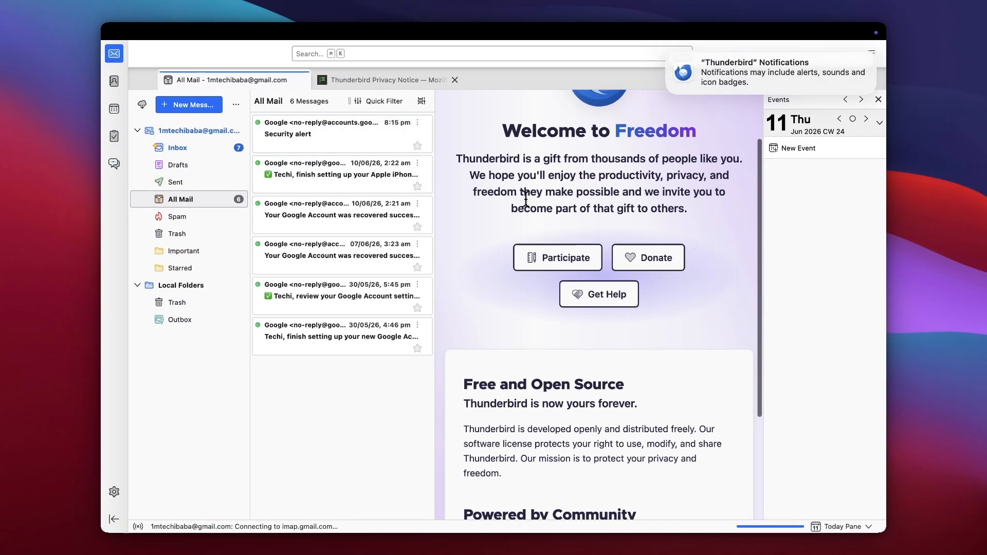
{"action": "scroll", "coordinate": [525, 197], "scroll_direction": "down", "scroll_amount": 2}
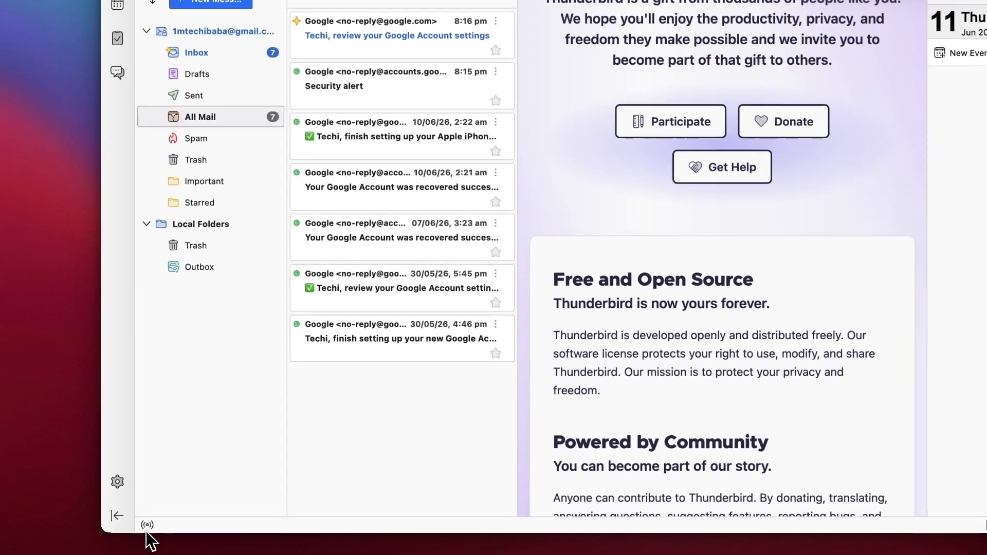
- Switch Thunderbird to offline mode, downloading the messages for offline use first
{"action": "left_click", "coordinate": [147, 525]}
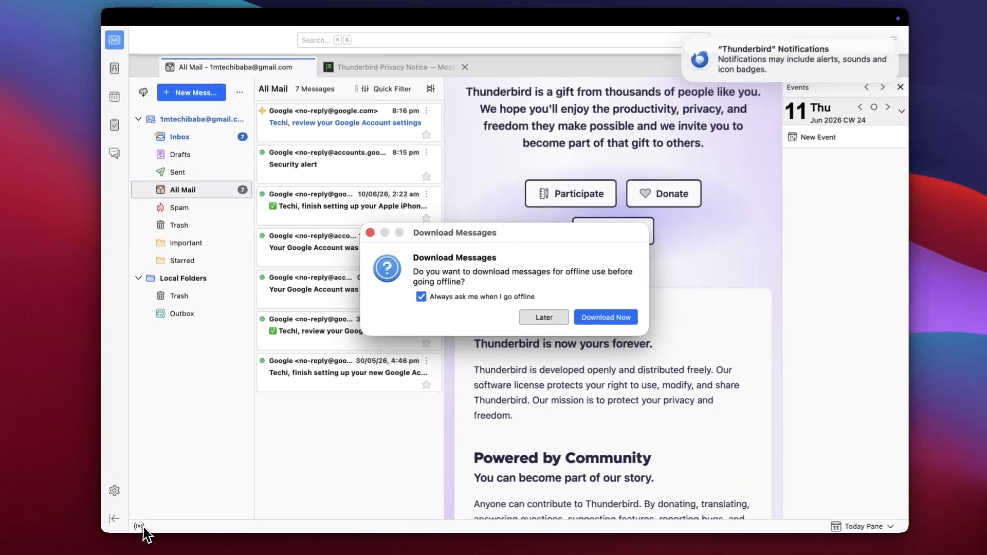
{"action": "left_click", "coordinate": [595, 323]}
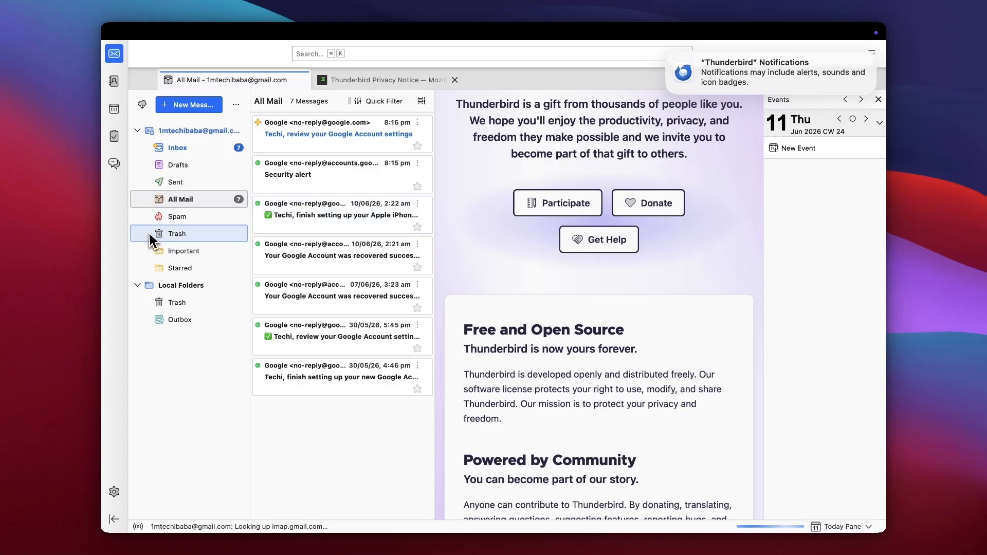
- View the Calendar, Tasks and Chat spaces and dismiss the notification alert covering the window
{"action": "left_click", "coordinate": [115, 109]}
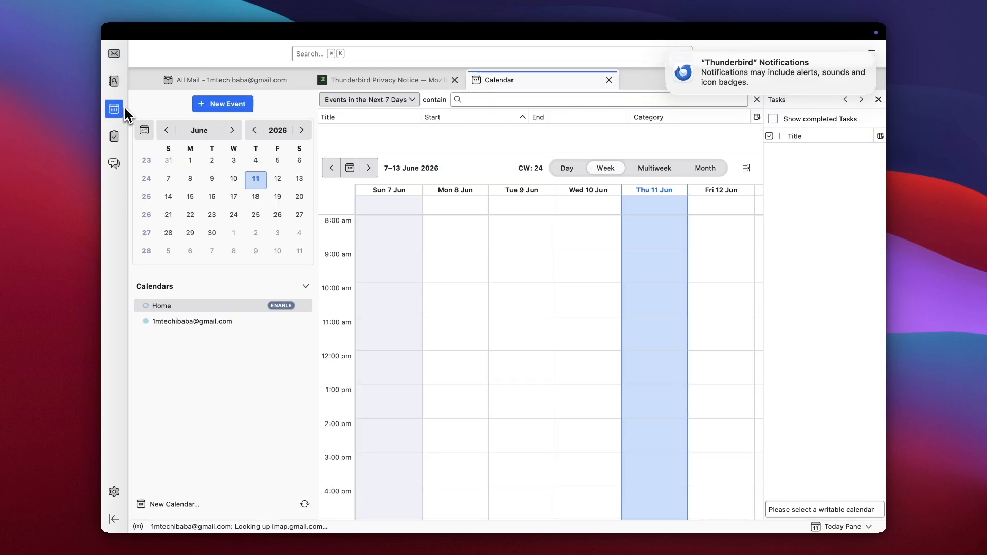
{"action": "left_click", "coordinate": [115, 136]}
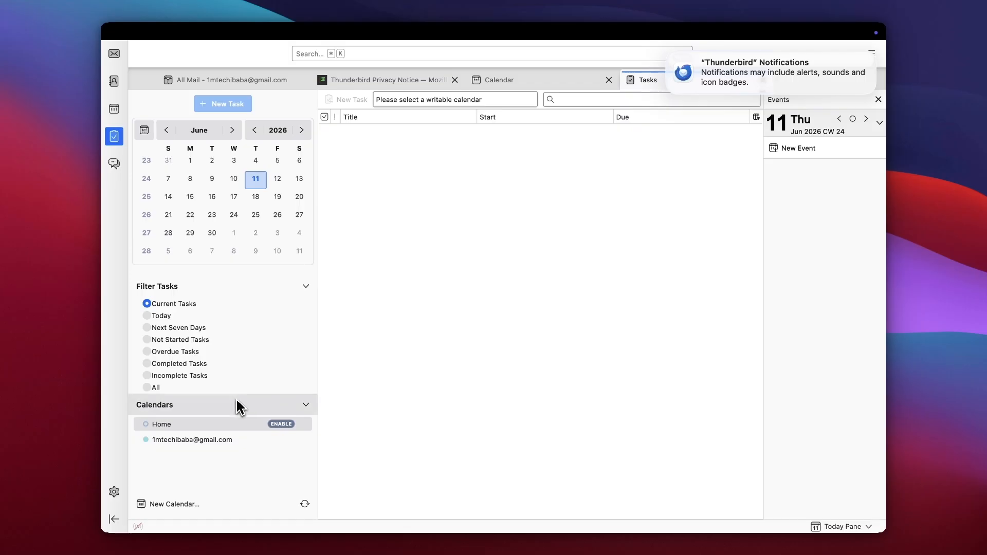
{"action": "left_click", "coordinate": [121, 164]}
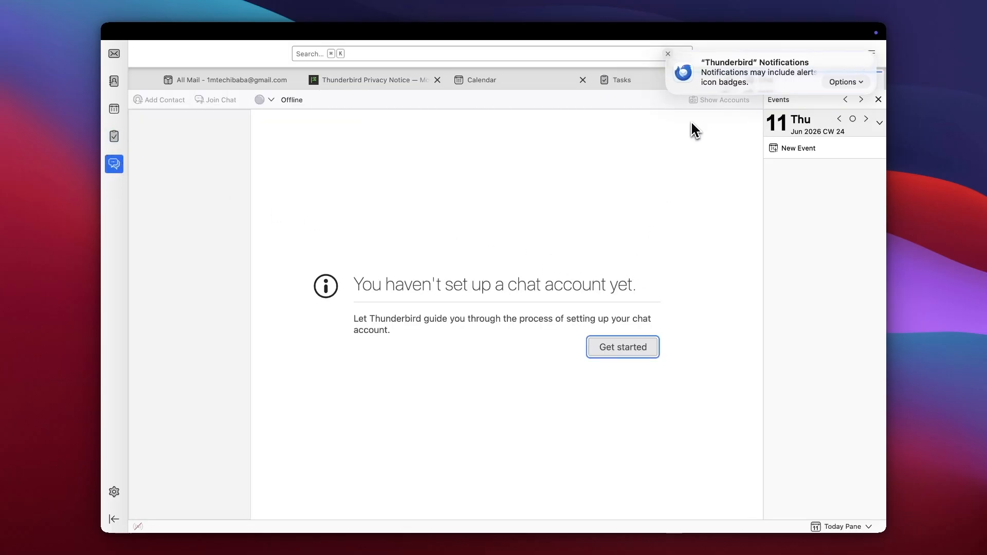
{"action": "left_click", "coordinate": [668, 54]}
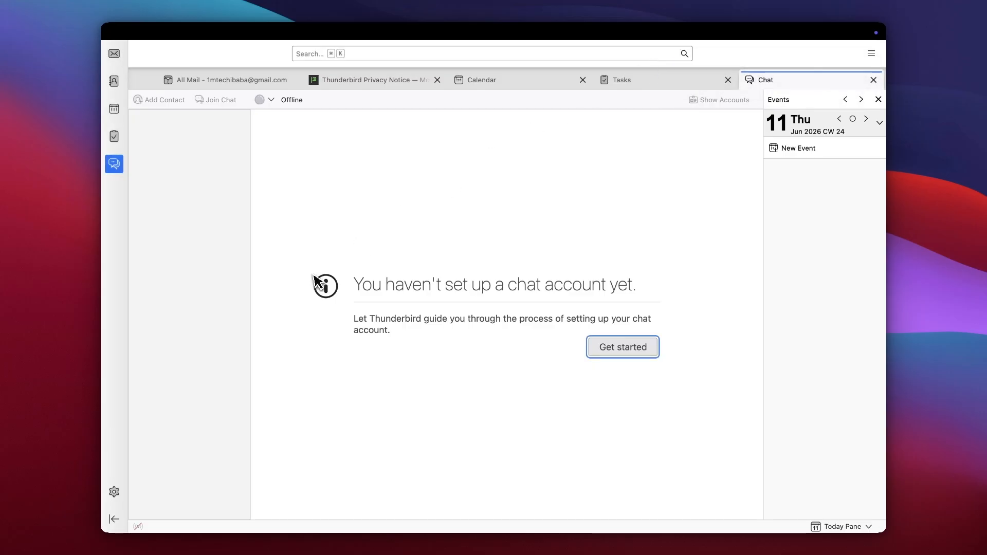
- In the General settings, enable clearing the cache on shutdown under Disk Space
{"action": "left_click", "coordinate": [114, 492]}
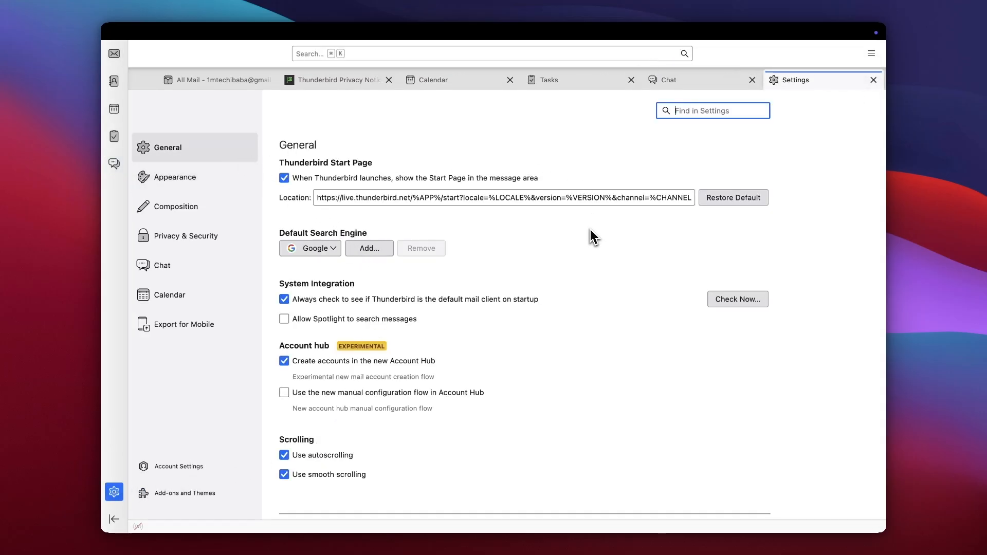
{"action": "scroll", "coordinate": [590, 229], "scroll_direction": "down", "scroll_amount": 10}
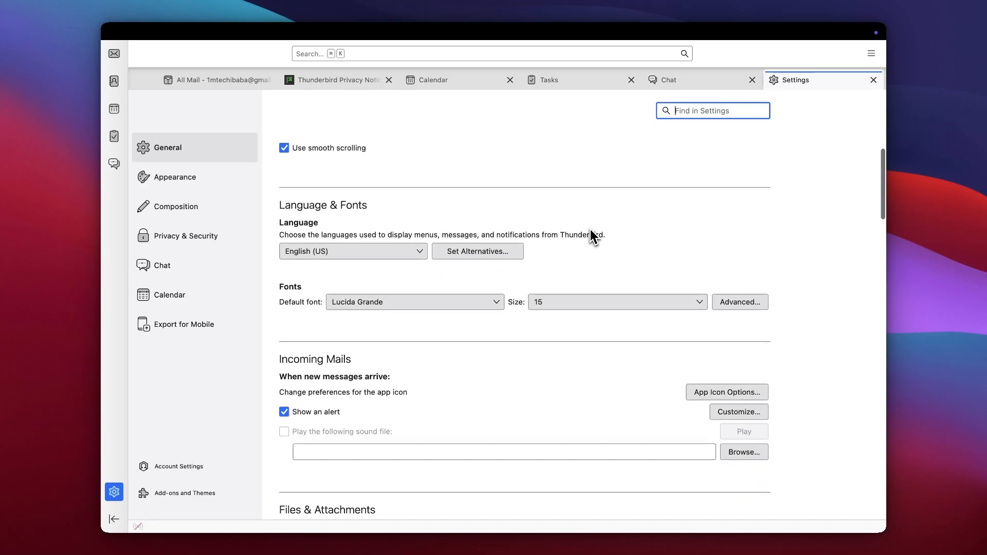
{"action": "scroll", "coordinate": [590, 229], "scroll_direction": "down", "scroll_amount": 3}
{"action": "scroll", "coordinate": [590, 229], "scroll_direction": "down", "scroll_amount": 19}
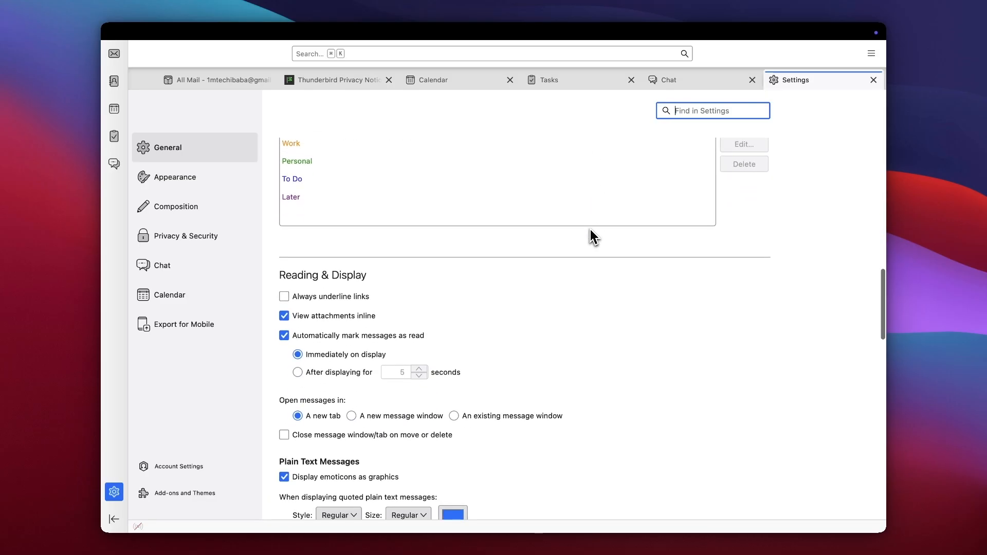
{"action": "scroll", "coordinate": [590, 229], "scroll_direction": "down", "scroll_amount": 13}
{"action": "scroll", "coordinate": [591, 230], "scroll_direction": "down", "scroll_amount": 9}
{"action": "scroll", "coordinate": [590, 229], "scroll_direction": "down", "scroll_amount": 9}
{"action": "left_click", "coordinate": [284, 306]}
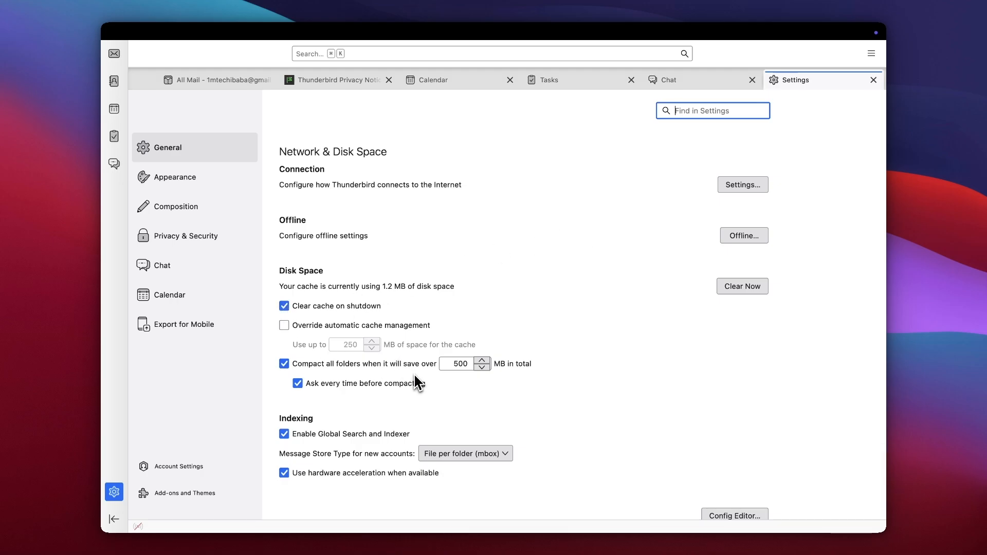
- Set the message list's preferred address display format to Name only
{"action": "scroll", "coordinate": [416, 383], "scroll_direction": "down", "scroll_amount": 2}
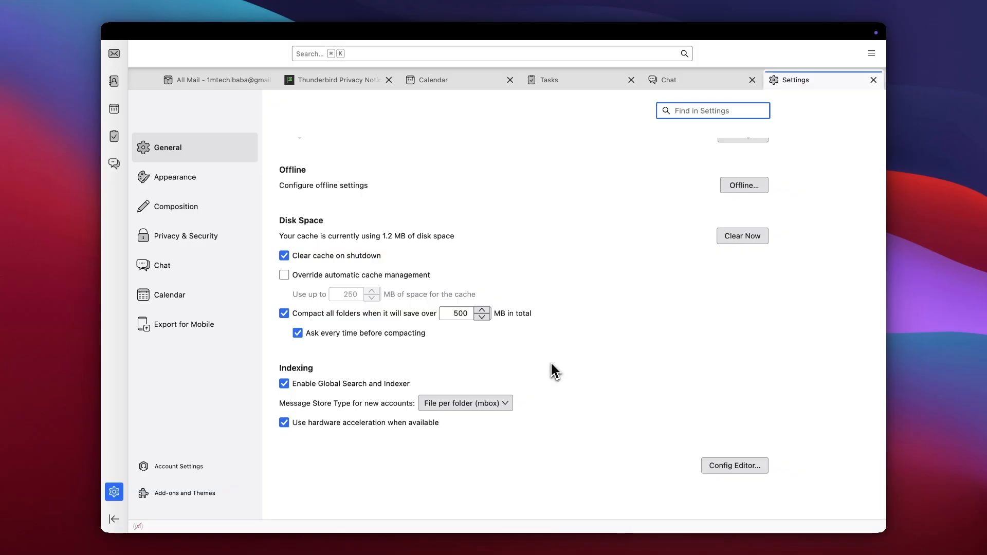
{"action": "scroll", "coordinate": [550, 362], "scroll_direction": "up", "scroll_amount": 20}
{"action": "scroll", "coordinate": [550, 362], "scroll_direction": "up", "scroll_amount": 5}
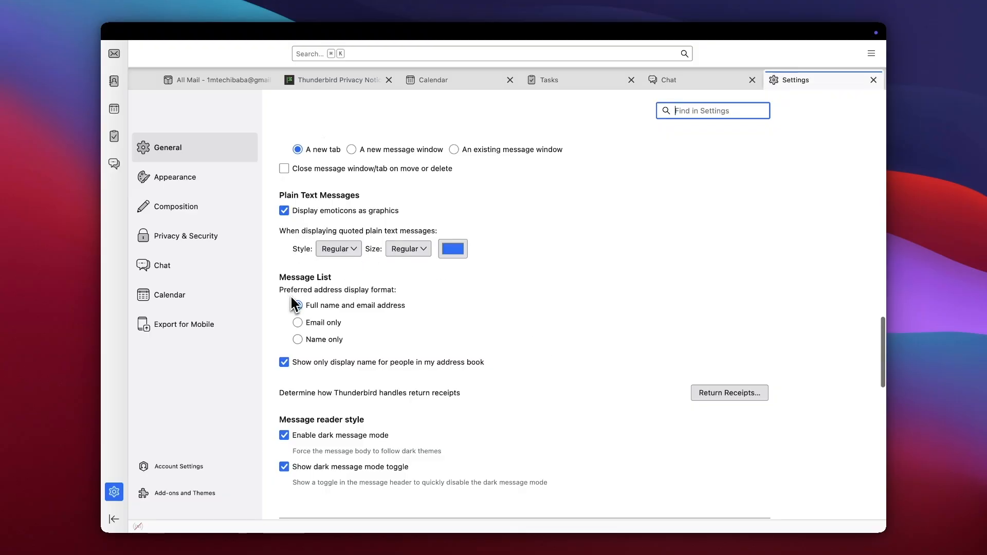
{"action": "left_click", "coordinate": [298, 339]}
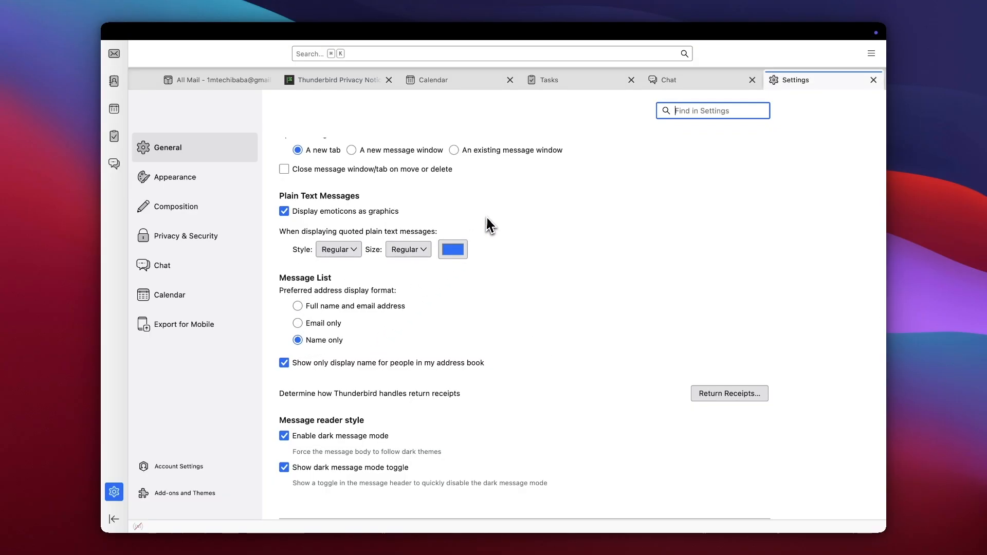
- Review the tags and the Reading & Display options, including when messages are marked as read
{"action": "scroll", "coordinate": [486, 221], "scroll_direction": "up", "scroll_amount": 3}
{"action": "scroll", "coordinate": [486, 220], "scroll_direction": "up", "scroll_amount": 2}
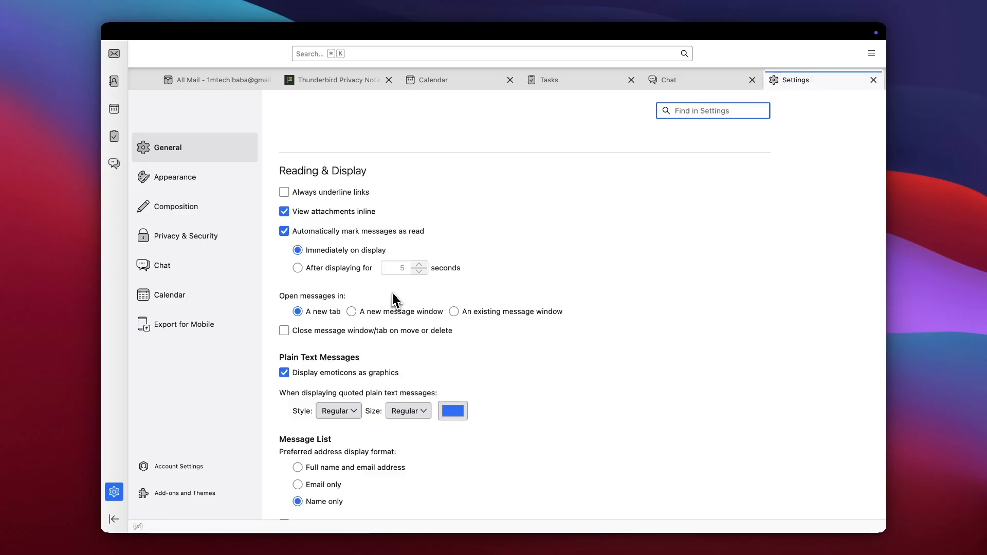
{"action": "scroll", "coordinate": [411, 284], "scroll_direction": "up", "scroll_amount": 5}
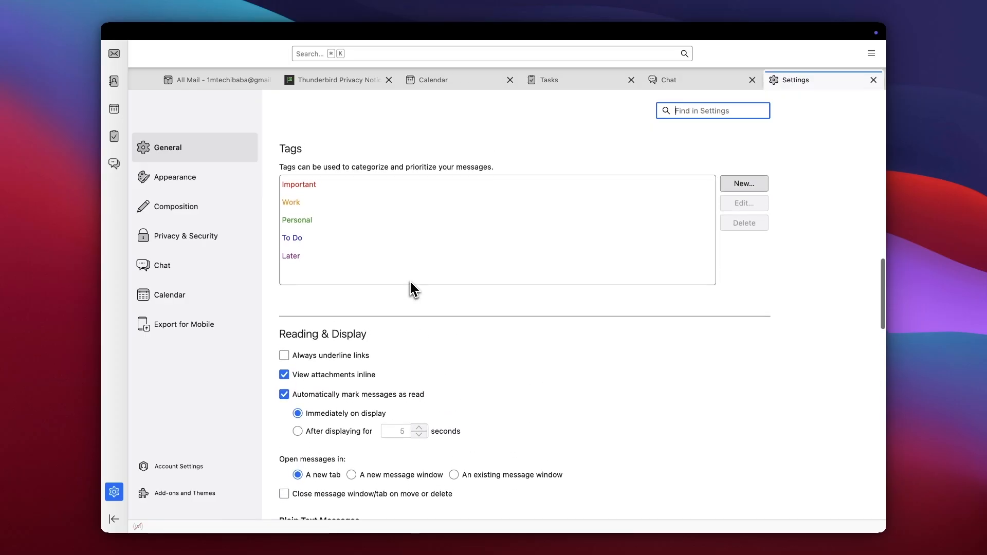
{"action": "scroll", "coordinate": [411, 282], "scroll_direction": "up", "scroll_amount": 3}
{"action": "scroll", "coordinate": [410, 282], "scroll_direction": "down", "scroll_amount": 5}
{"action": "scroll", "coordinate": [411, 282], "scroll_direction": "down", "scroll_amount": 1}
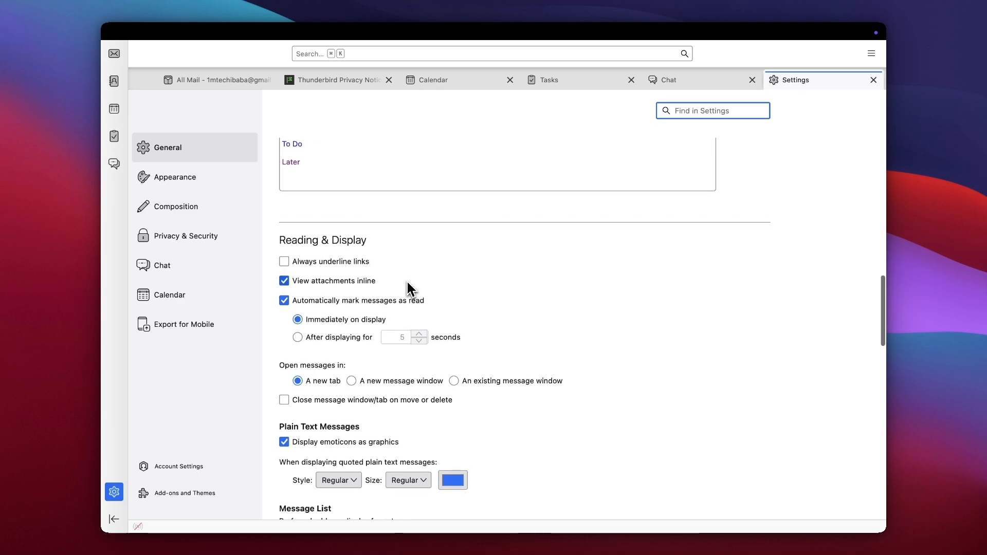
{"action": "left_click", "coordinate": [298, 264]}
- Try saving files to the Desktop folder, cancel choosing another folder, and return to always asking where to save files
{"action": "scroll", "coordinate": [439, 296], "scroll_direction": "up", "scroll_amount": 3}
{"action": "scroll", "coordinate": [440, 296], "scroll_direction": "up", "scroll_amount": 10}
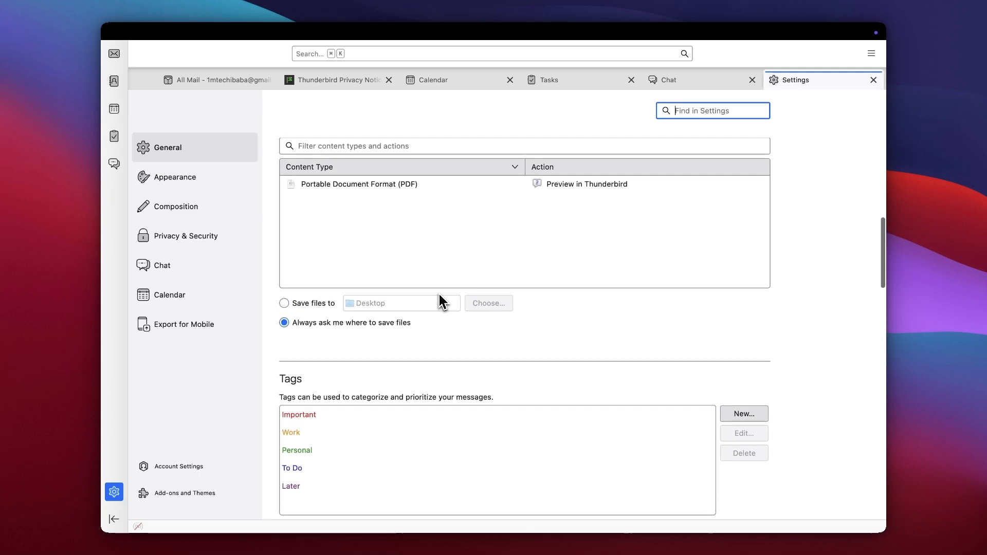
{"action": "scroll", "coordinate": [438, 292], "scroll_direction": "up", "scroll_amount": 2}
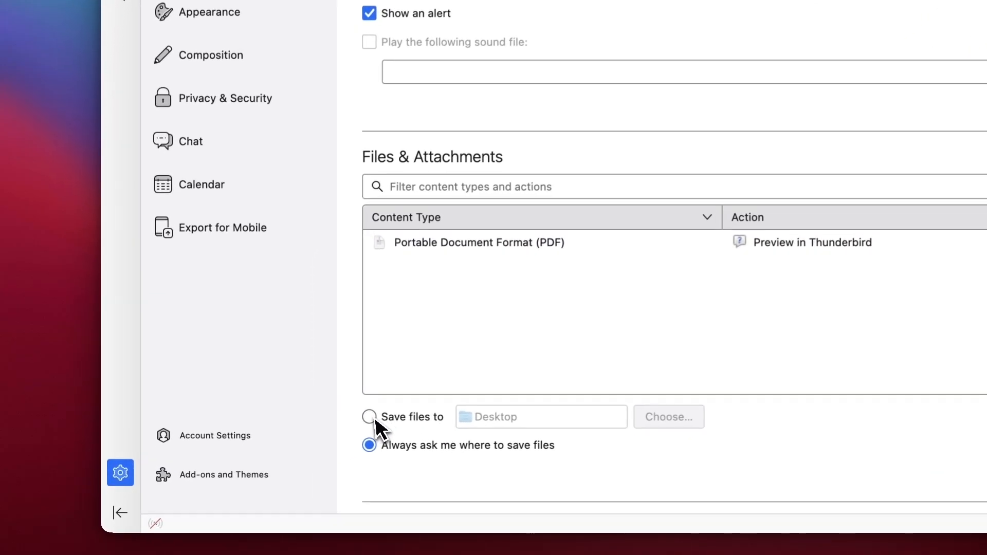
{"action": "left_click", "coordinate": [291, 451]}
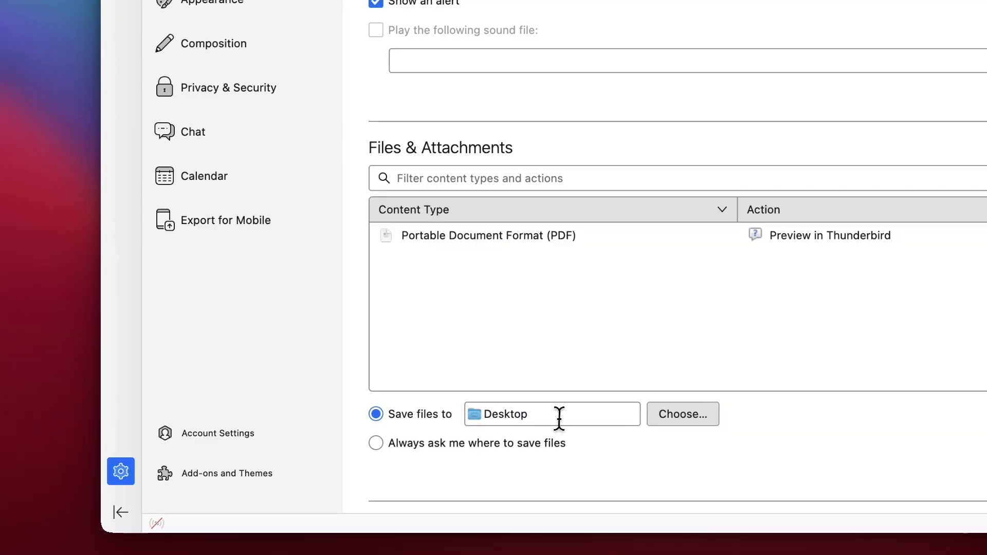
{"action": "left_click", "coordinate": [425, 454]}
{"action": "left_click", "coordinate": [684, 416]}
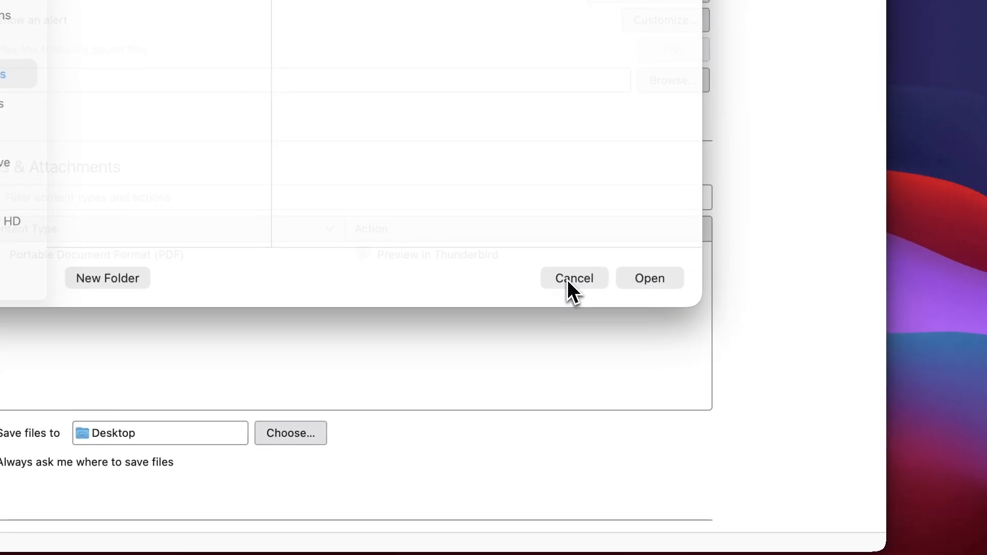
{"action": "left_click", "coordinate": [678, 349]}
{"action": "left_click", "coordinate": [223, 452]}
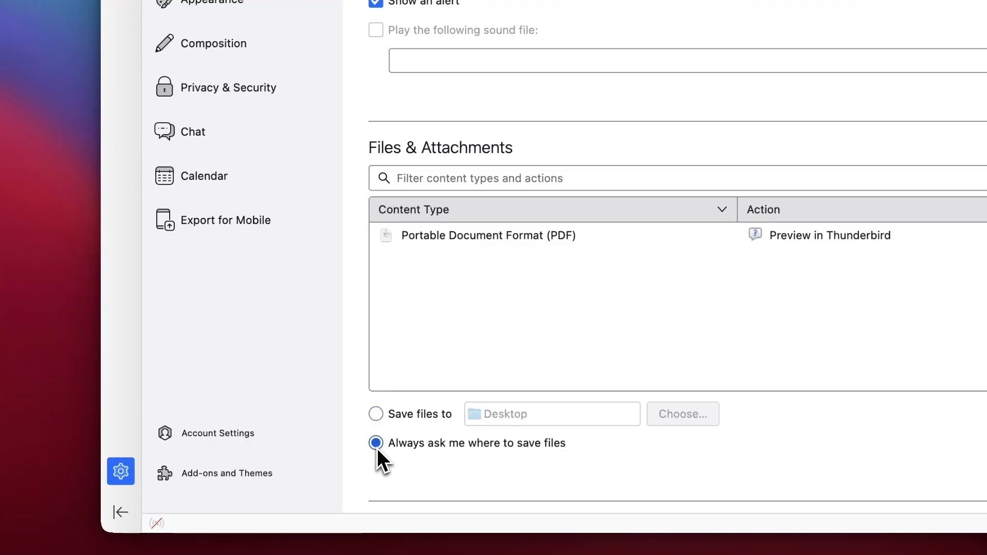
- Run the System Integration check in the General settings and set Thunderbird as the default client
{"action": "scroll", "coordinate": [647, 329], "scroll_direction": "up", "scroll_amount": 3}
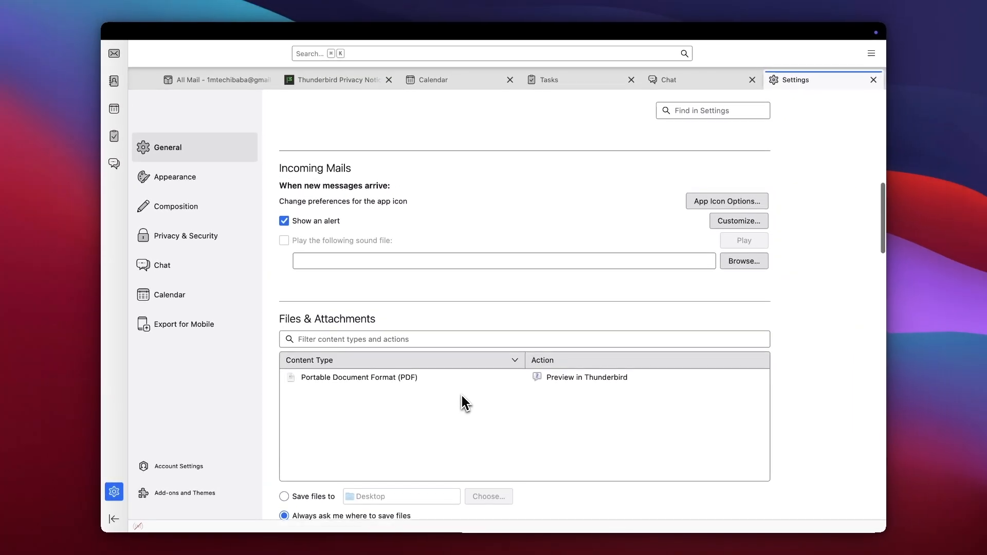
{"action": "scroll", "coordinate": [465, 403], "scroll_direction": "up", "scroll_amount": 3}
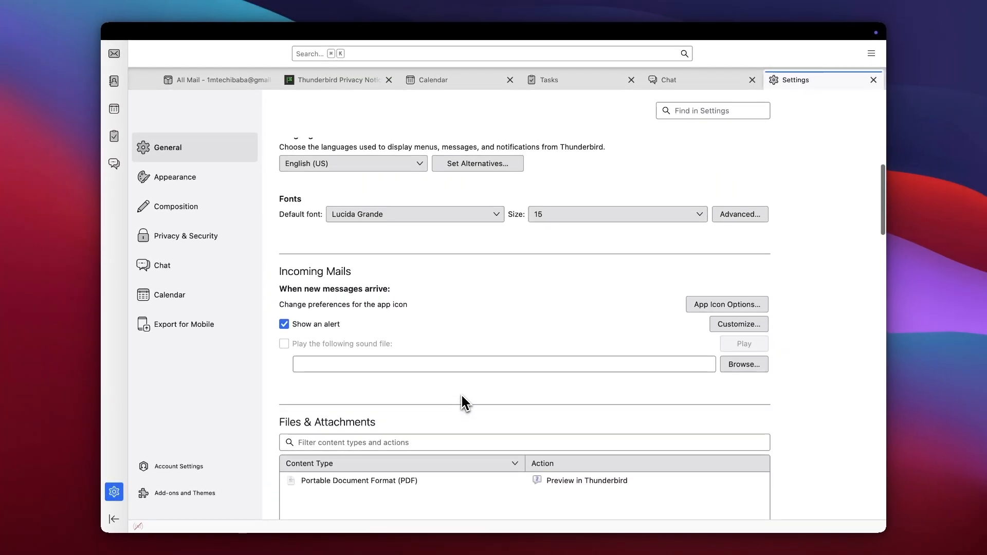
{"action": "scroll", "coordinate": [466, 403], "scroll_direction": "up", "scroll_amount": 8}
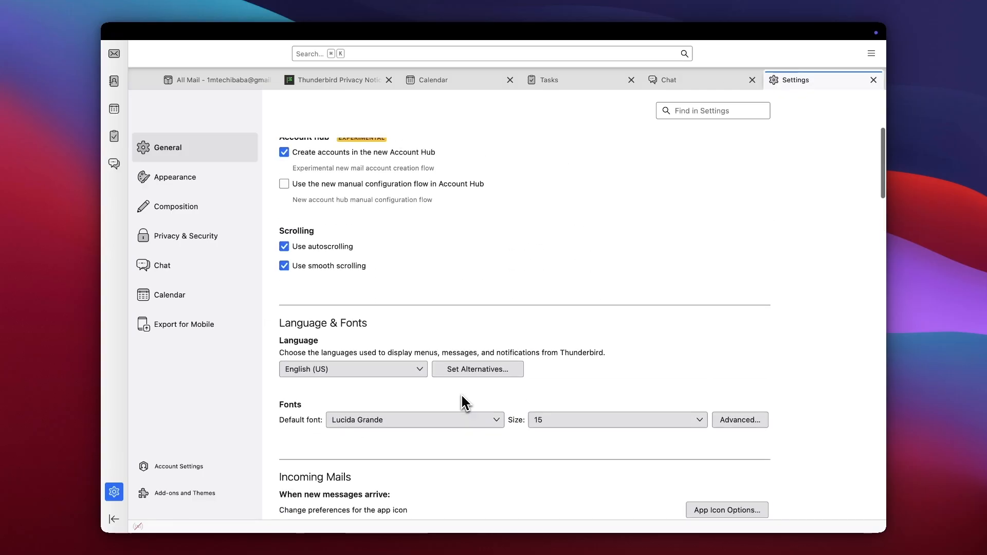
{"action": "scroll", "coordinate": [462, 396], "scroll_direction": "up", "scroll_amount": 4}
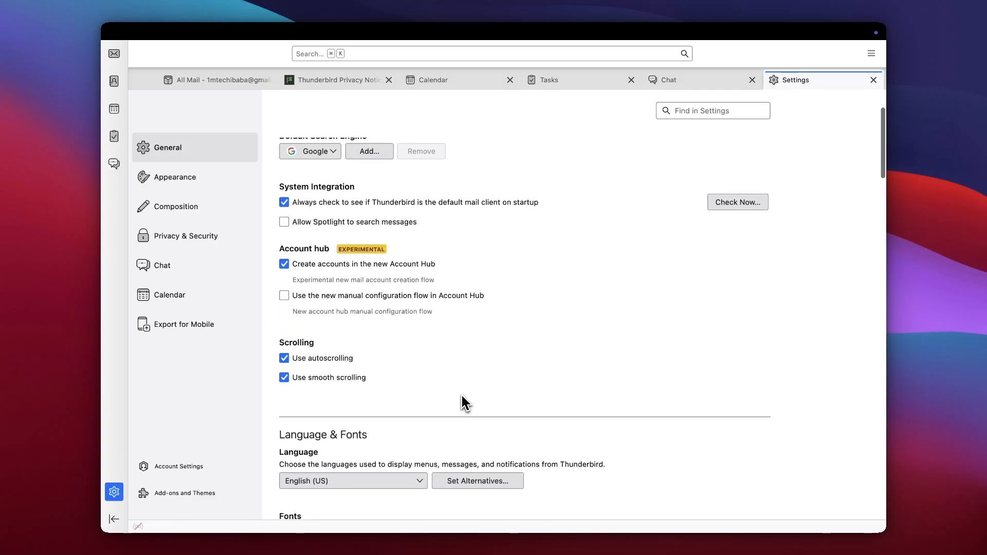
{"action": "scroll", "coordinate": [465, 402], "scroll_direction": "up", "scroll_amount": 1}
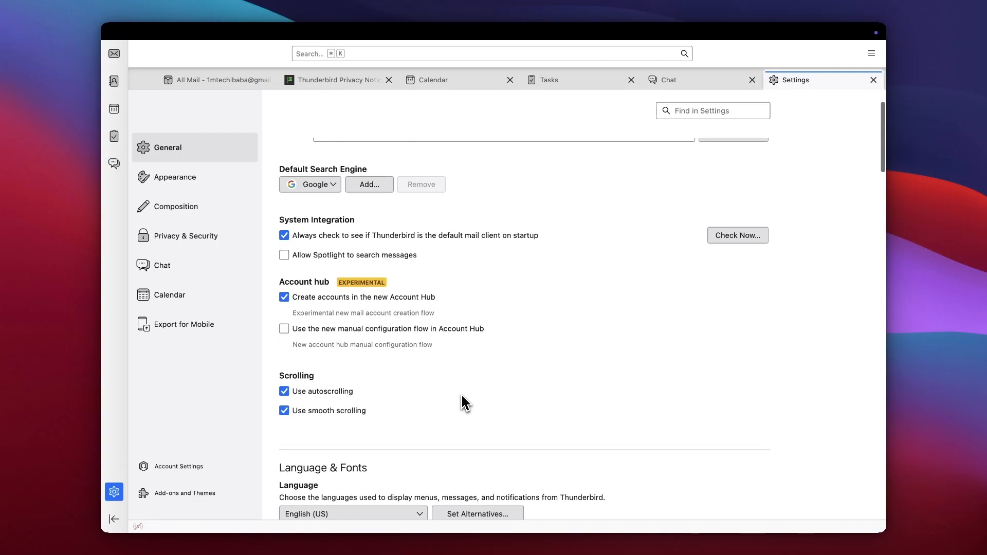
{"action": "scroll", "coordinate": [466, 394], "scroll_direction": "up", "scroll_amount": 2}
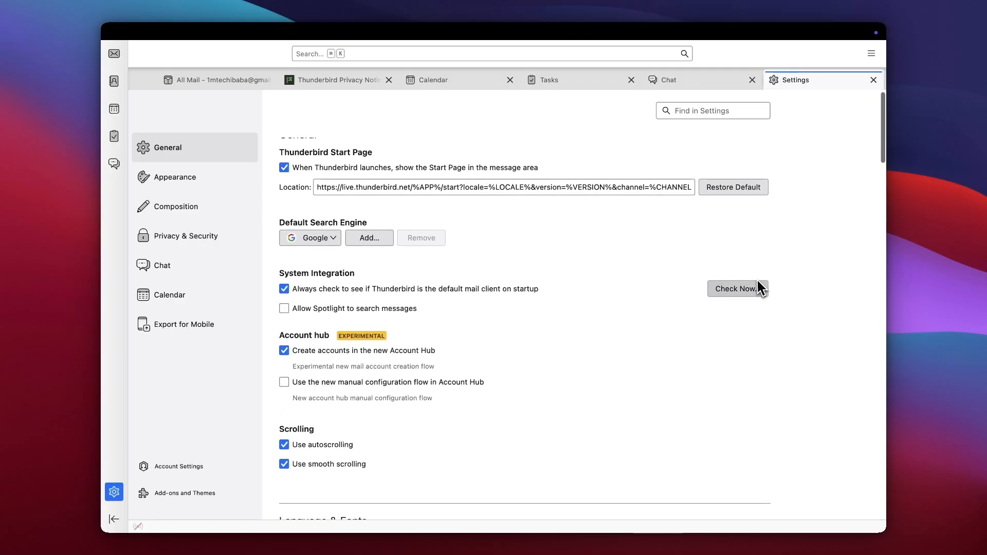
{"action": "left_click", "coordinate": [725, 291]}
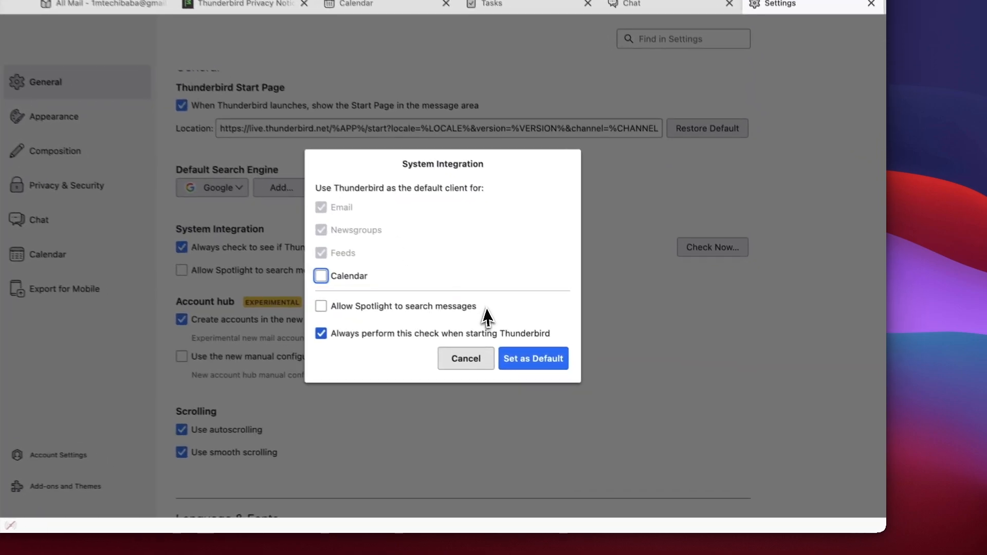
{"action": "left_click", "coordinate": [534, 360]}
- In the Appearance settings, try the Pink accent color and change it to Ink
{"action": "left_click", "coordinate": [98, 109]}
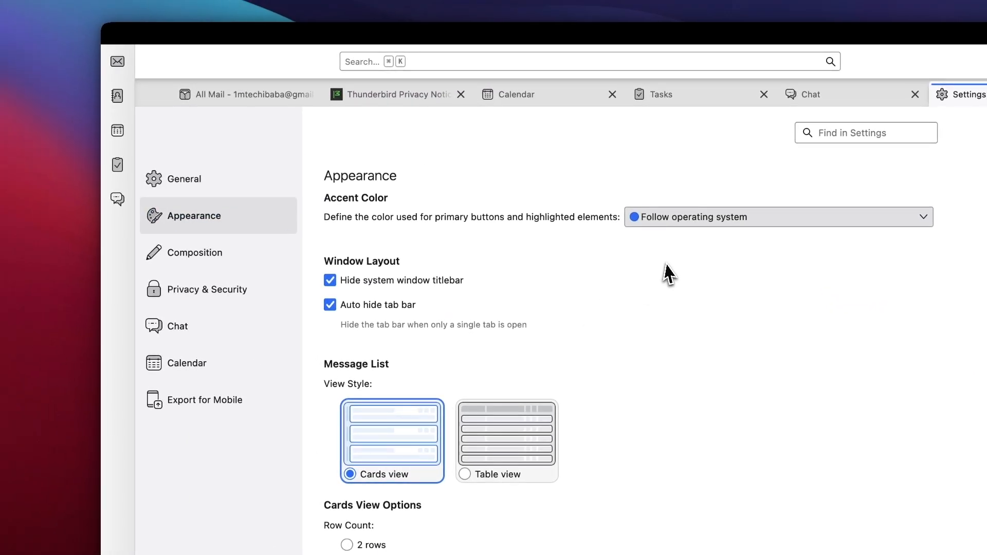
{"action": "left_click", "coordinate": [705, 217]}
{"action": "left_click", "coordinate": [662, 293]}
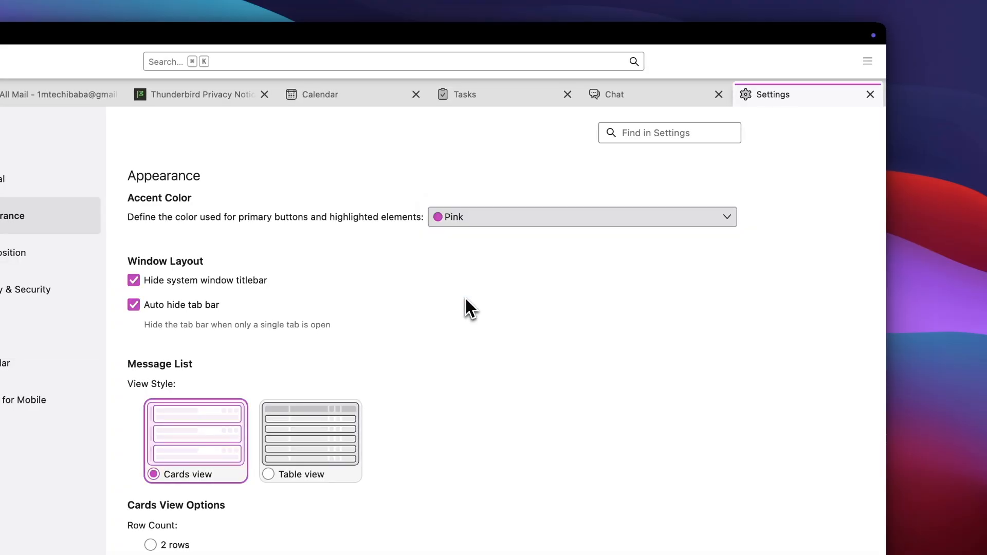
{"action": "left_click", "coordinate": [511, 219]}
{"action": "left_click", "coordinate": [475, 242]}
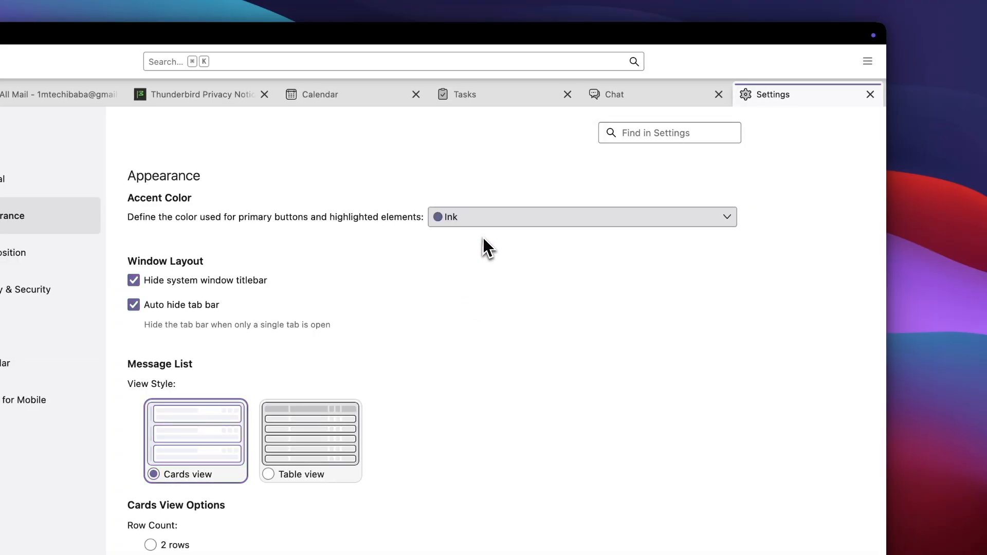
- Try the Teal and Thunderbird blue accent colors, and set the accent color to Follow operating system
{"action": "left_click", "coordinate": [506, 220]}
{"action": "left_click", "coordinate": [474, 237]}
{"action": "left_click", "coordinate": [492, 221]}
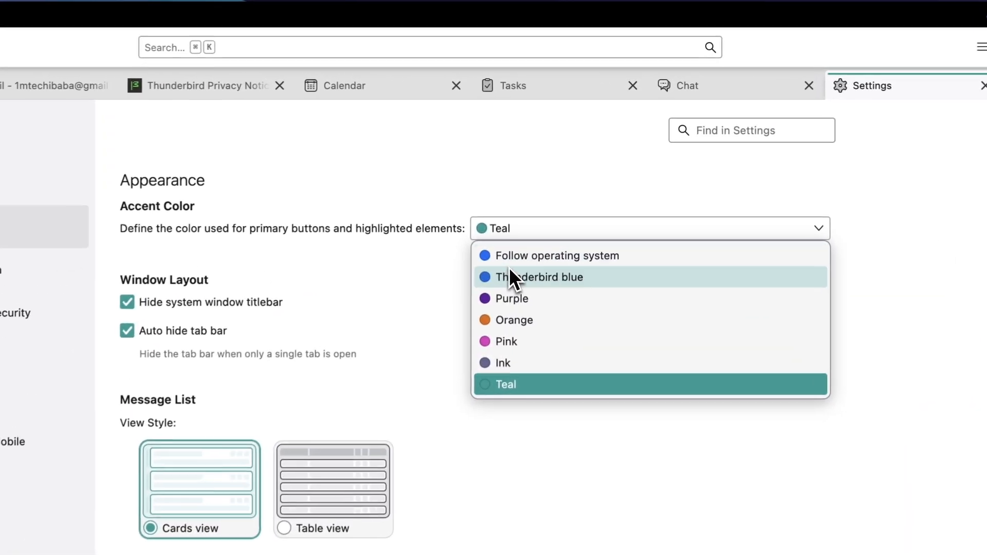
{"action": "left_click", "coordinate": [539, 209]}
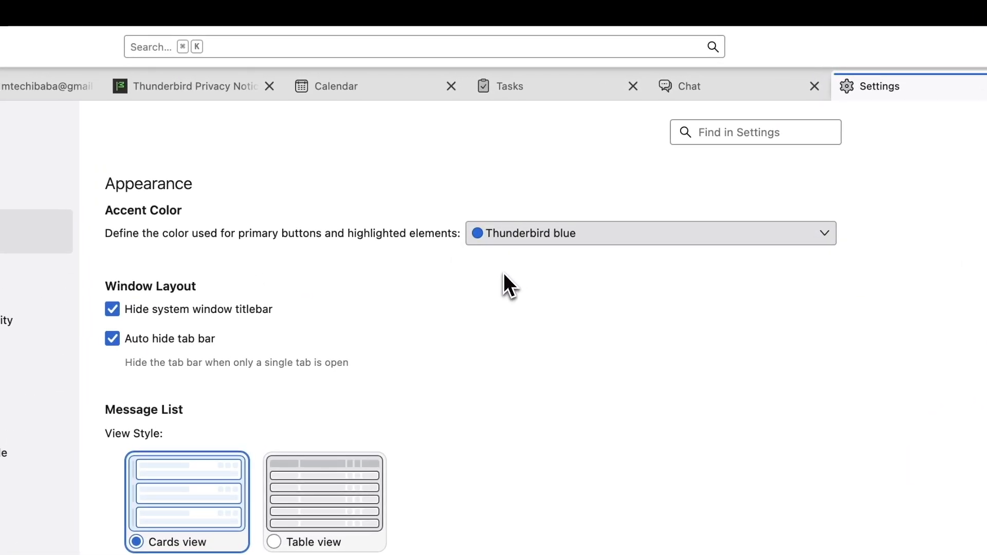
{"action": "left_click", "coordinate": [540, 232]}
{"action": "left_click", "coordinate": [523, 218]}
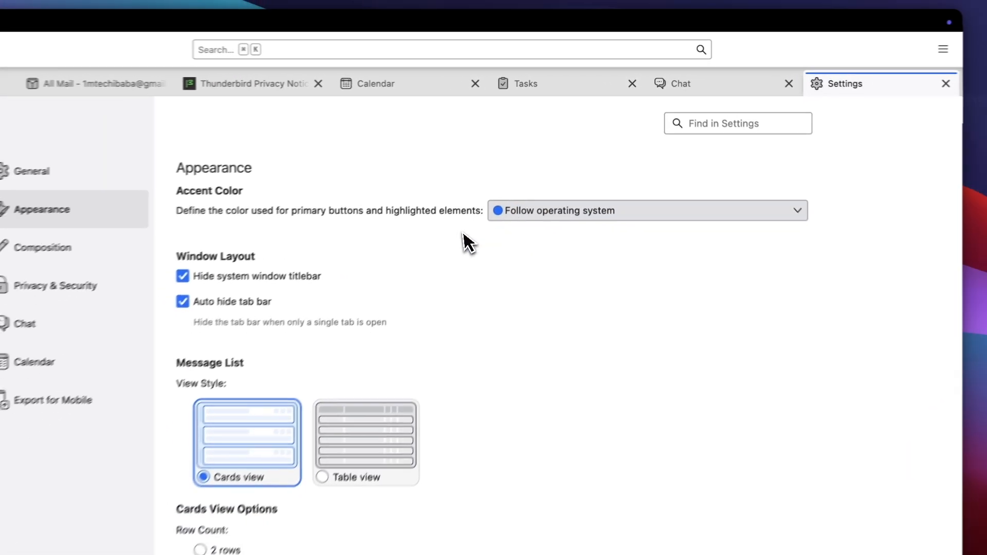
- Switch the message list's view style to Table view and allow horizontal scroll
{"action": "scroll", "coordinate": [263, 371], "scroll_direction": "down", "scroll_amount": 3}
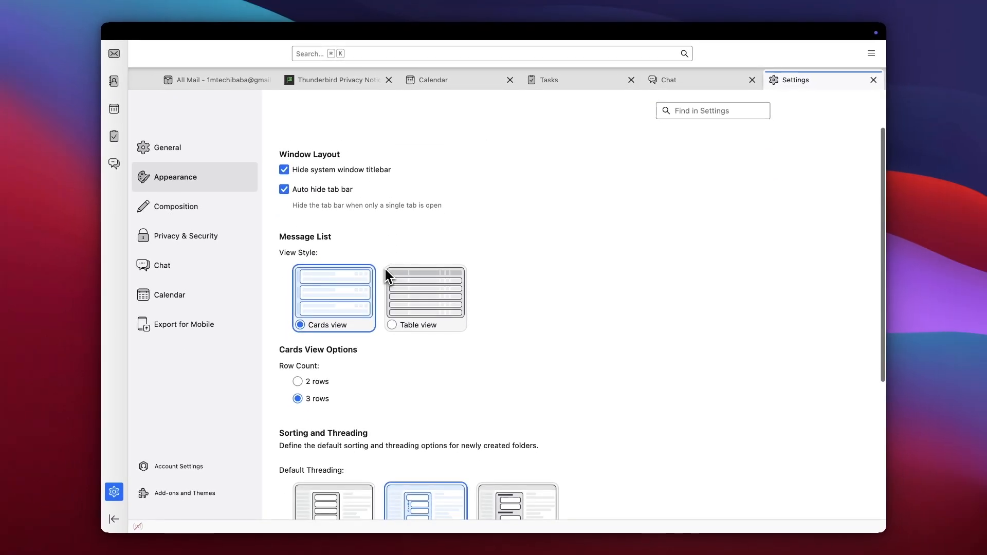
{"action": "scroll", "coordinate": [384, 270], "scroll_direction": "down", "scroll_amount": 2}
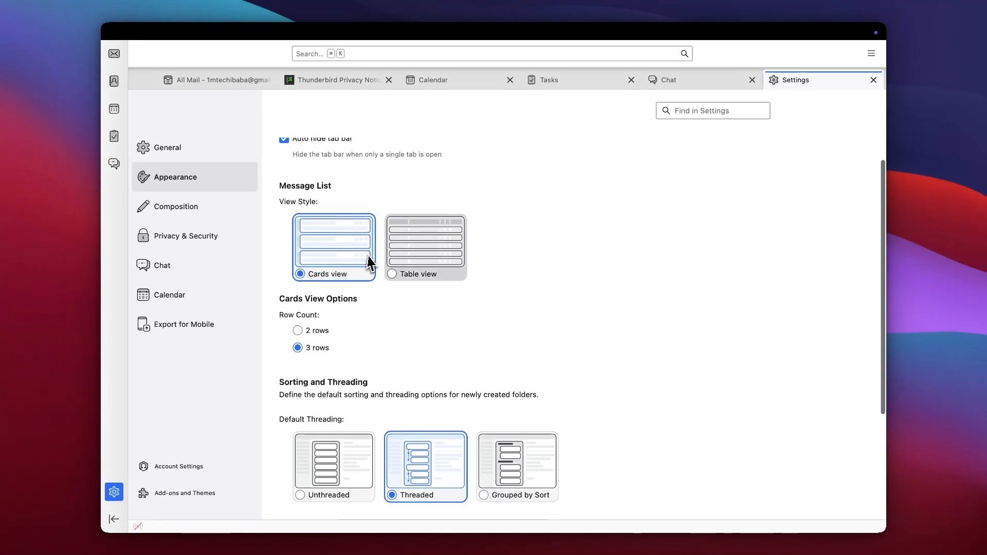
{"action": "left_click", "coordinate": [400, 255]}
{"action": "left_click", "coordinate": [284, 318]}
- Set the default sort for newly created folders to Tags
{"action": "scroll", "coordinate": [434, 337], "scroll_direction": "down", "scroll_amount": 3}
{"action": "scroll", "coordinate": [444, 337], "scroll_direction": "down", "scroll_amount": 2}
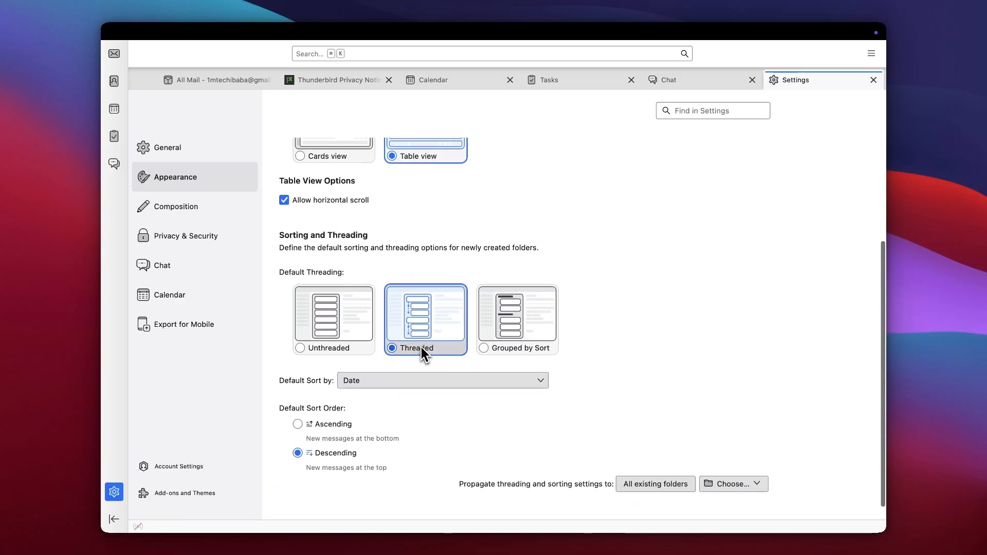
{"action": "left_click", "coordinate": [392, 389]}
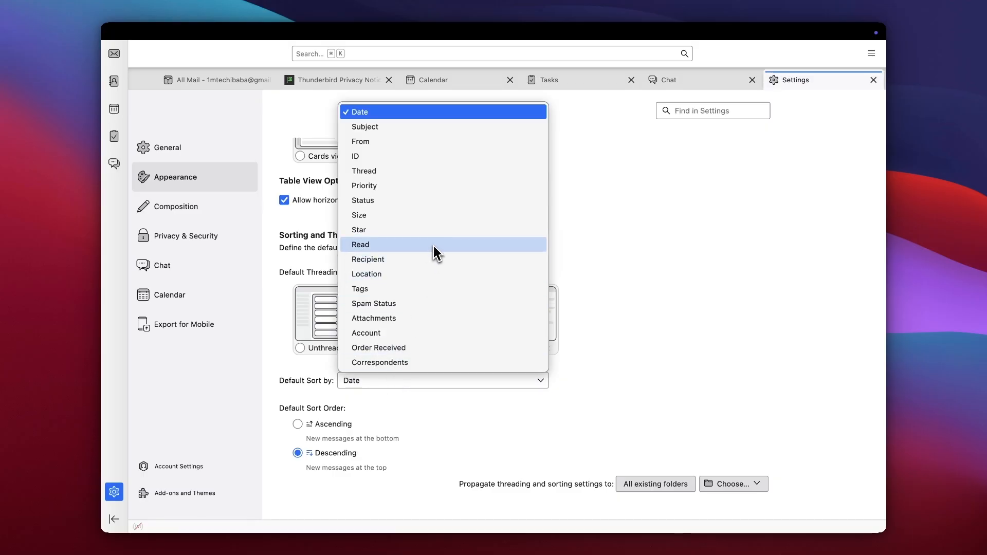
{"action": "left_click", "coordinate": [394, 288]}
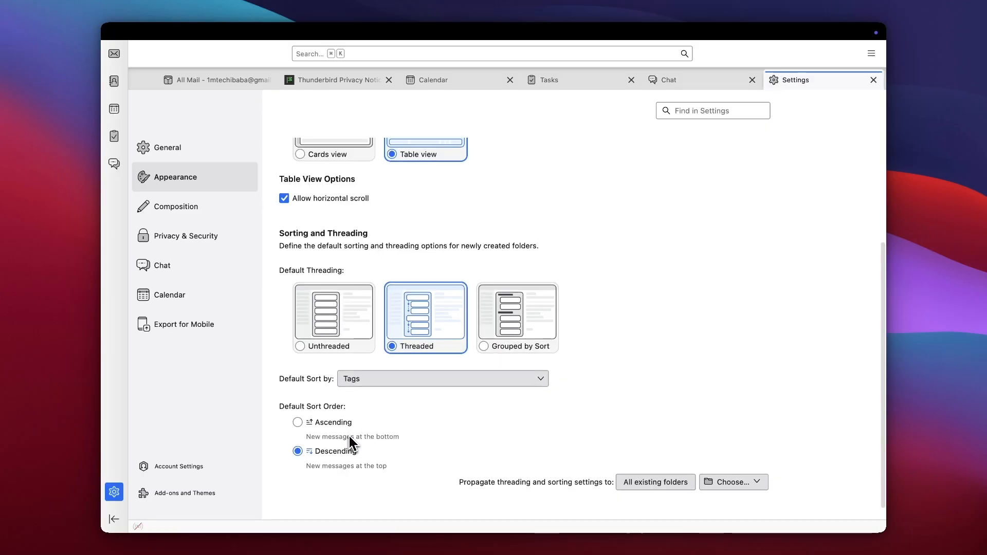
{"action": "scroll", "coordinate": [349, 436], "scroll_direction": "down", "scroll_amount": 1}
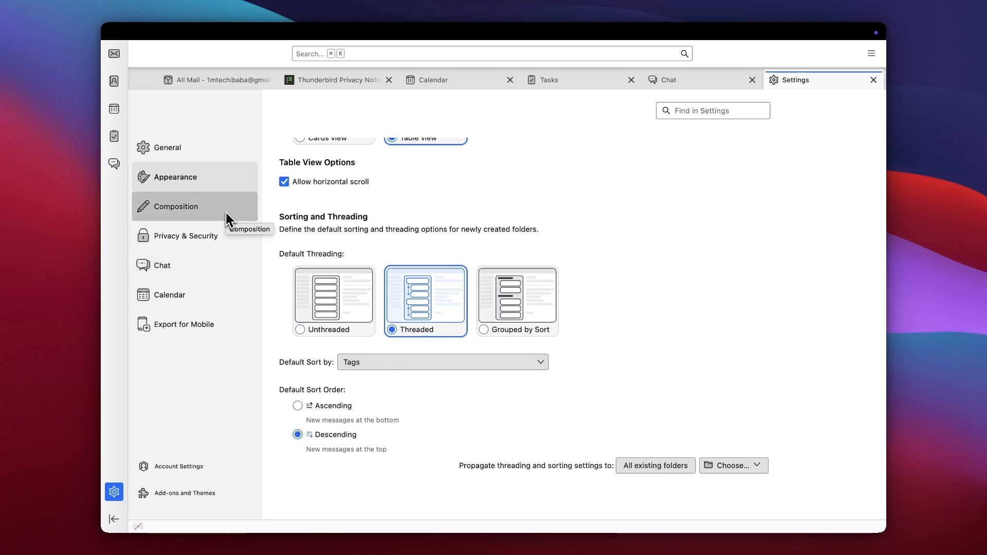
- In the Composition settings, enable spell checking before sending and link previews when pasting URLs
{"action": "left_click", "coordinate": [206, 213]}
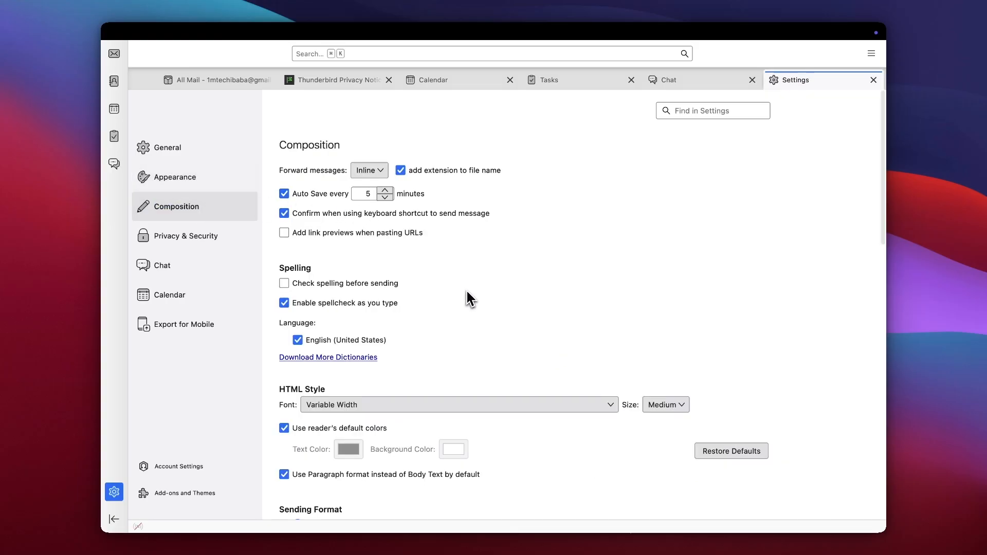
{"action": "scroll", "coordinate": [426, 265], "scroll_direction": "down", "scroll_amount": 1}
{"action": "left_click", "coordinate": [374, 272]}
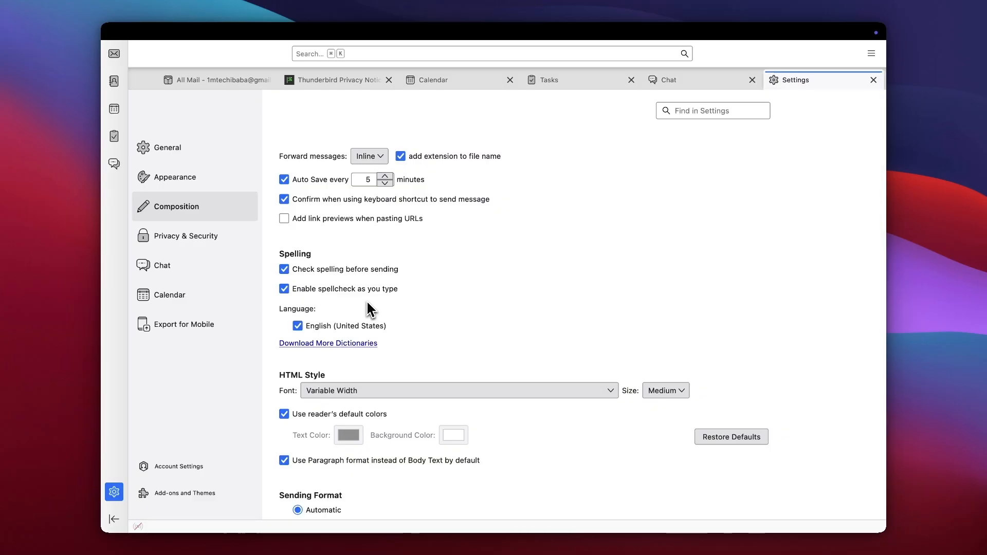
{"action": "left_click", "coordinate": [399, 220]}
{"action": "scroll", "coordinate": [455, 234], "scroll_direction": "up", "scroll_amount": 1}
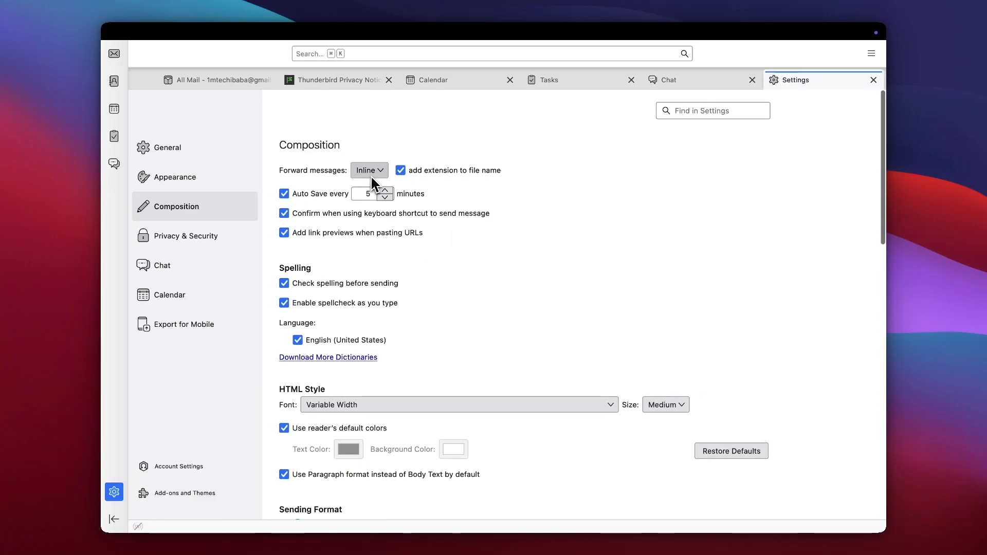
- Review the remaining Composition settings, covering HTML style, sending format, addressing and attachments
{"action": "scroll", "coordinate": [487, 238], "scroll_direction": "down", "scroll_amount": 5}
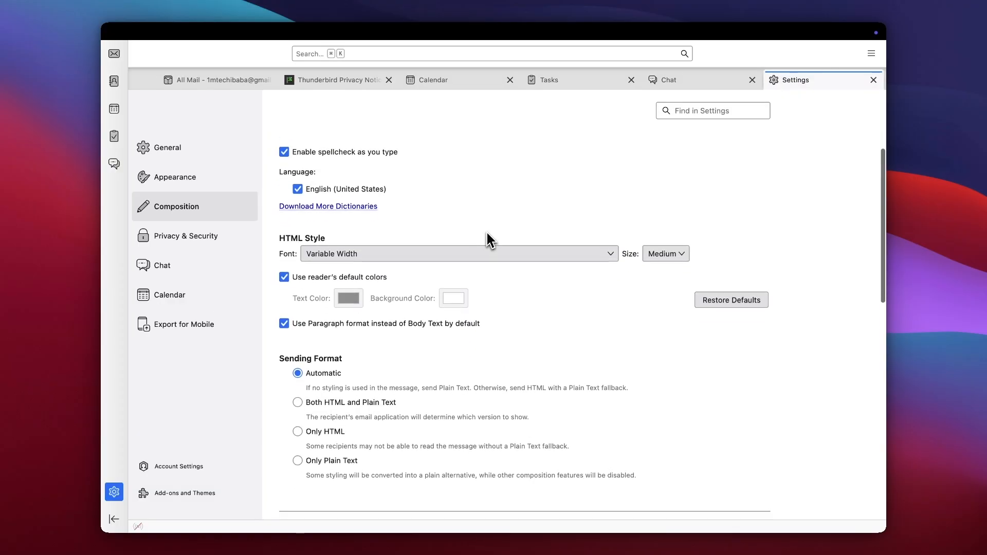
{"action": "scroll", "coordinate": [486, 236], "scroll_direction": "down", "scroll_amount": 2}
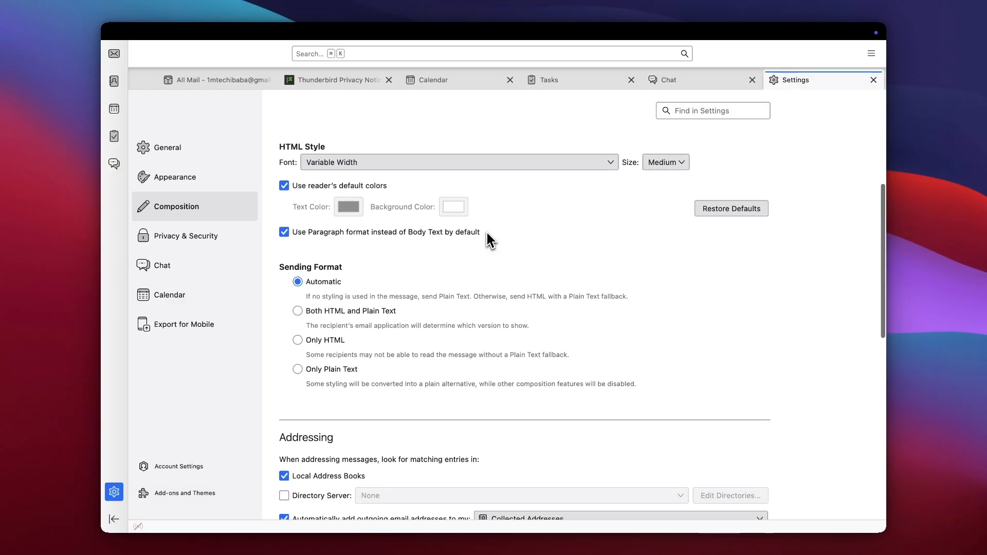
{"action": "scroll", "coordinate": [489, 240], "scroll_direction": "down", "scroll_amount": 1}
{"action": "scroll", "coordinate": [489, 241], "scroll_direction": "down", "scroll_amount": 4}
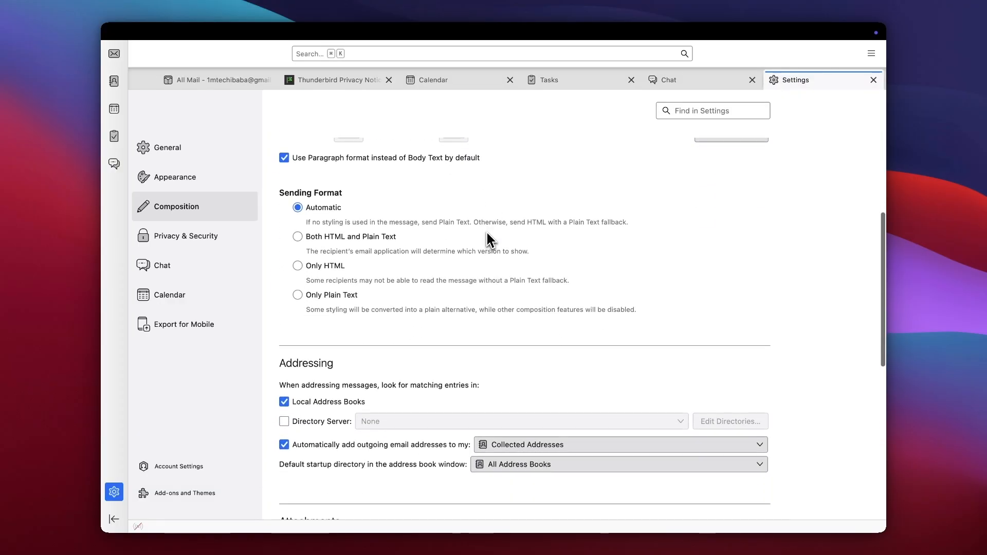
{"action": "scroll", "coordinate": [486, 231], "scroll_direction": "down", "scroll_amount": 1}
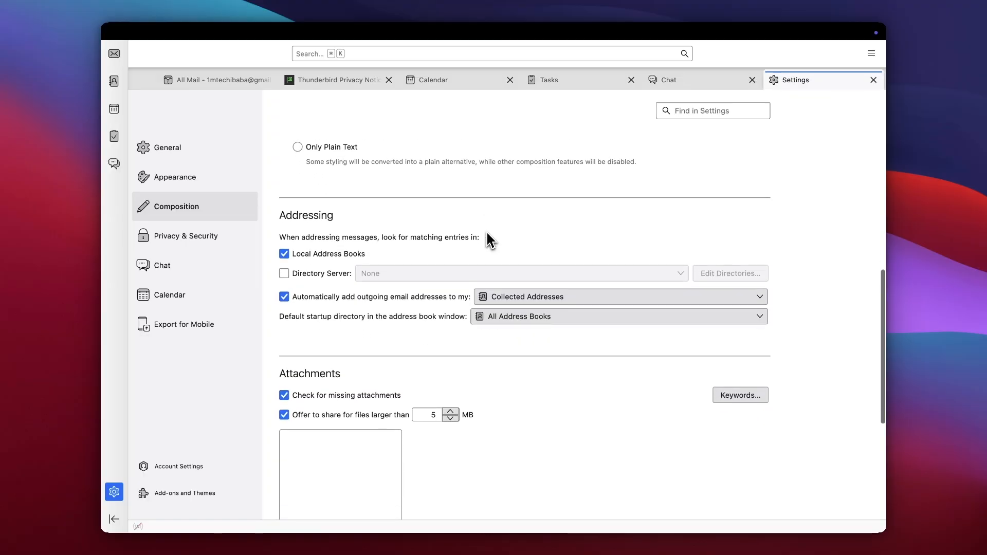
{"action": "scroll", "coordinate": [485, 231], "scroll_direction": "down", "scroll_amount": 1}
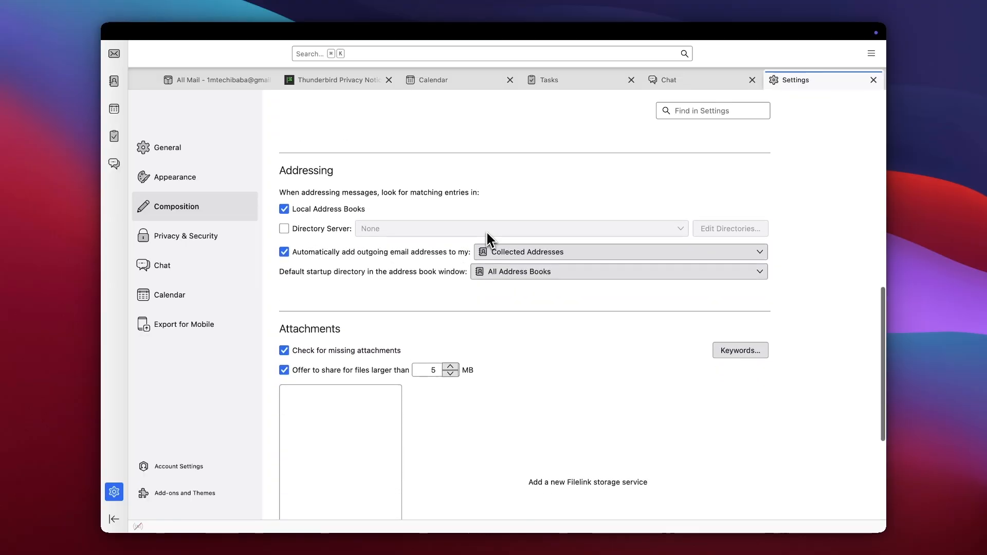
{"action": "scroll", "coordinate": [443, 265], "scroll_direction": "down", "scroll_amount": 5}
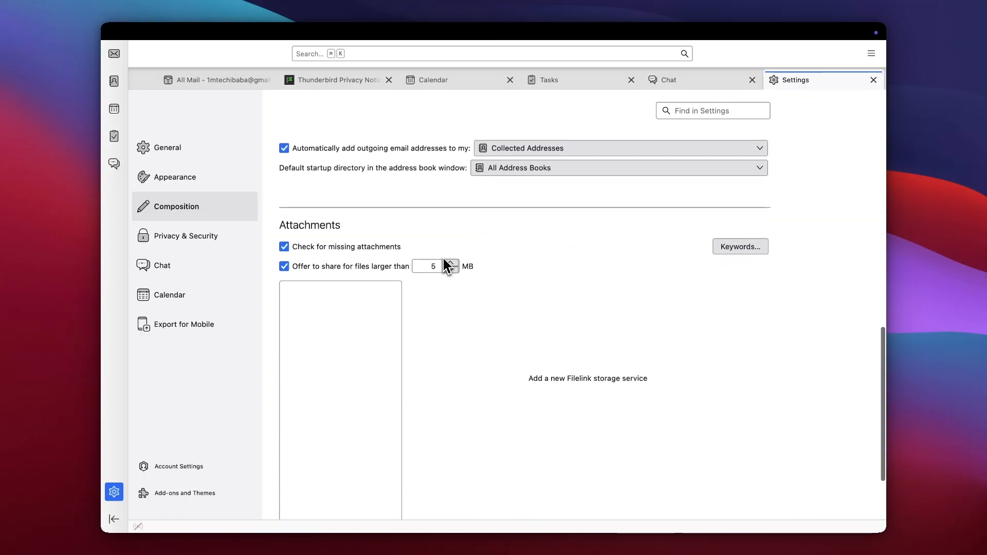
- In the Privacy & Security settings, move messages marked as spam to the account's Spam folder and mark automatically detected spam as read
{"action": "left_click", "coordinate": [186, 235]}
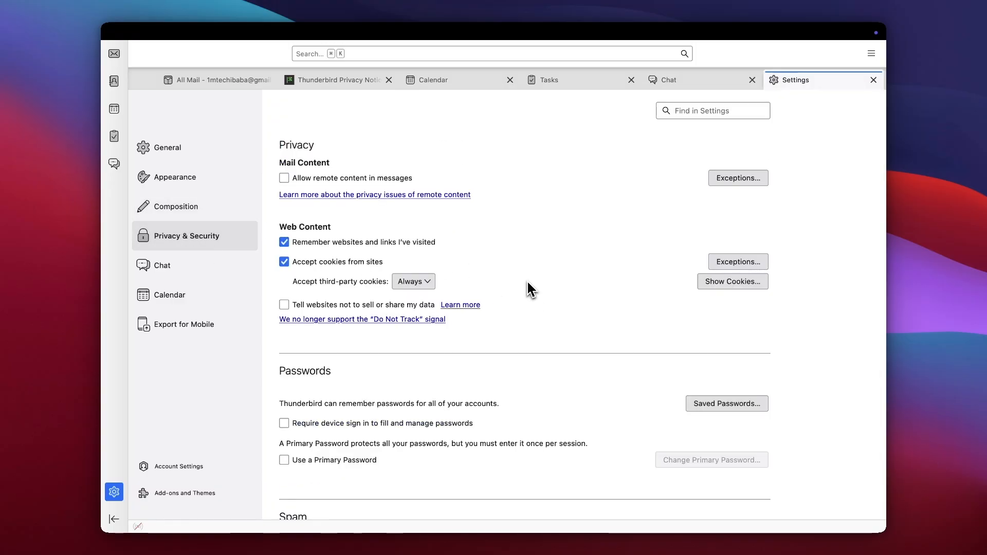
{"action": "scroll", "coordinate": [530, 289], "scroll_direction": "down", "scroll_amount": 5}
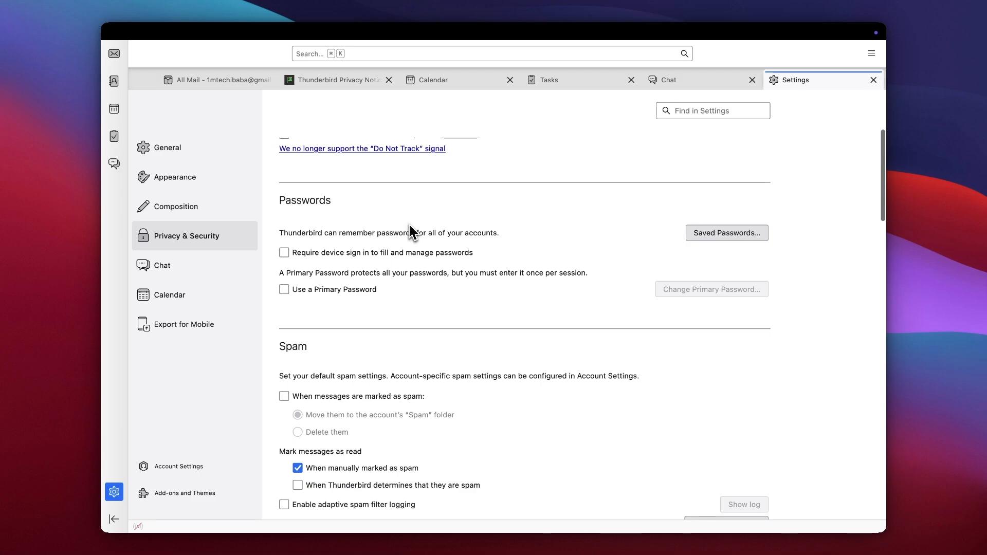
{"action": "scroll", "coordinate": [409, 225], "scroll_direction": "down", "scroll_amount": 3}
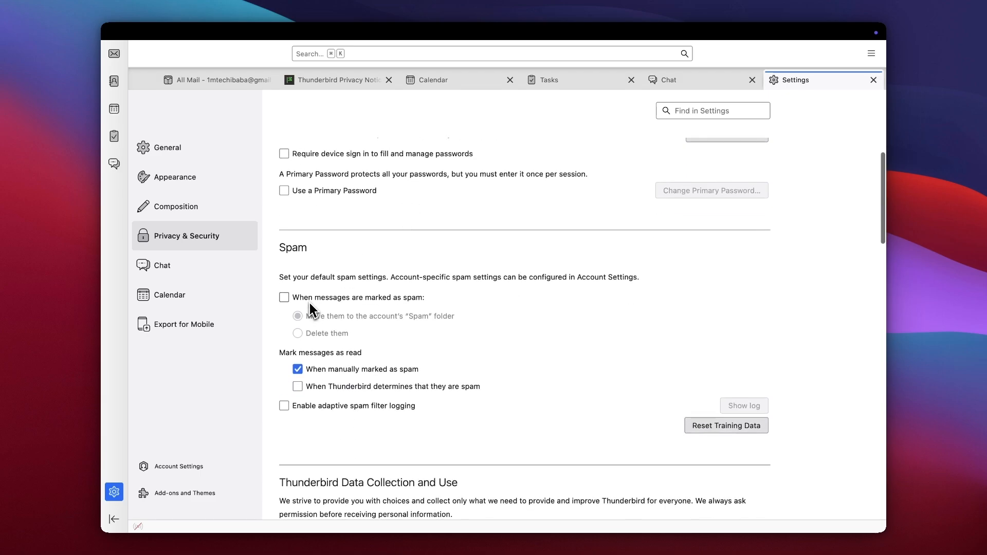
{"action": "left_click", "coordinate": [284, 298]}
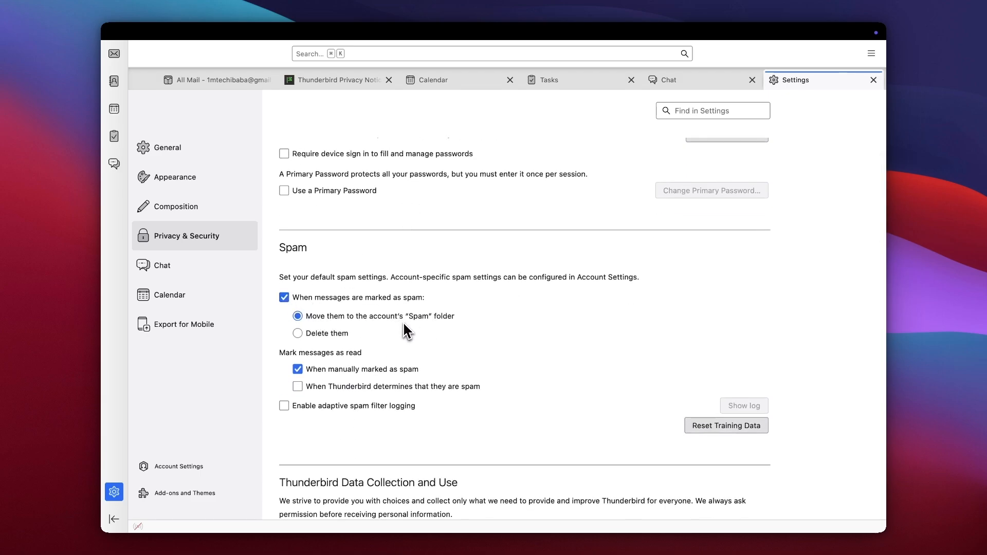
{"action": "scroll", "coordinate": [391, 287], "scroll_direction": "down", "scroll_amount": 3}
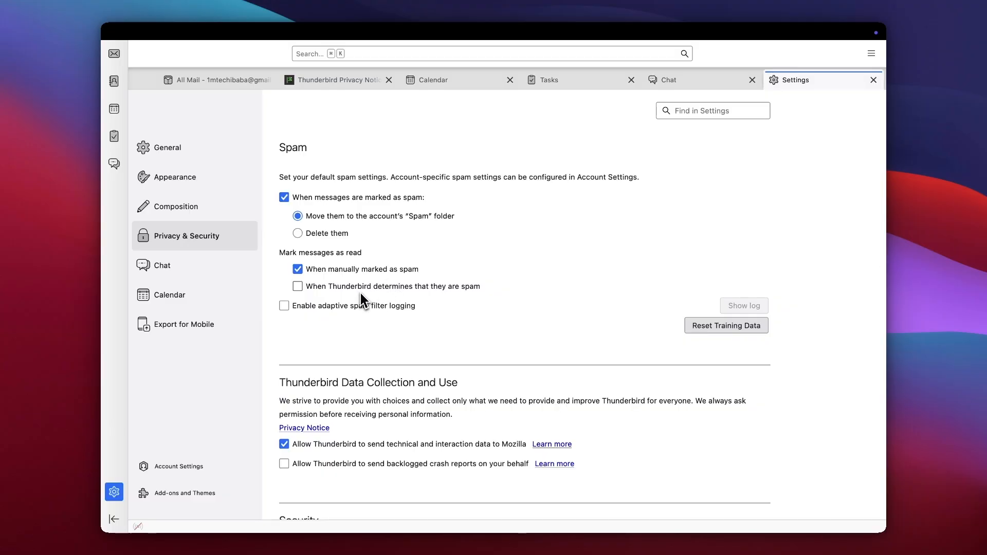
{"action": "left_click", "coordinate": [360, 290]}
- In the Security section, allow antivirus clients to quarantine individual incoming messages
{"action": "scroll", "coordinate": [556, 309], "scroll_direction": "down", "scroll_amount": 5}
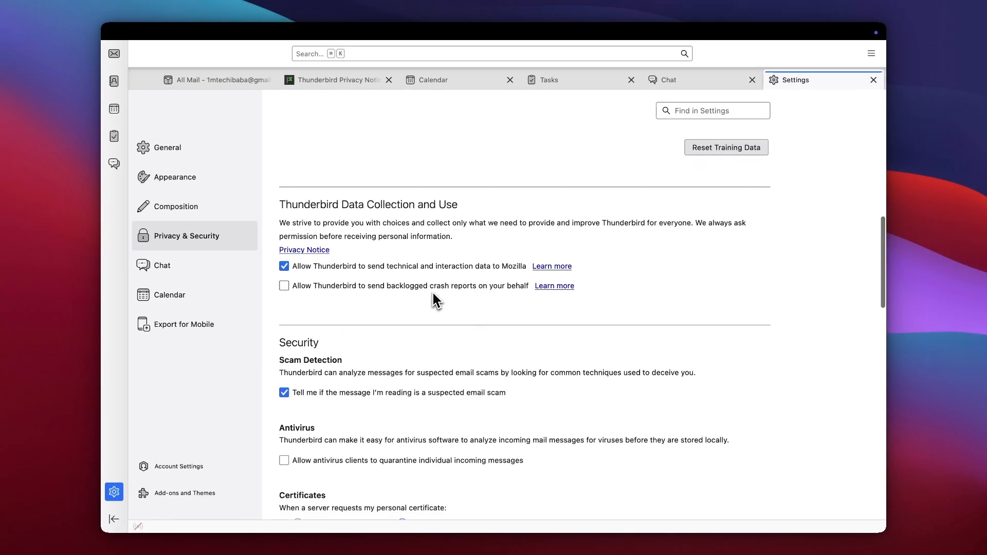
{"action": "scroll", "coordinate": [435, 291], "scroll_direction": "down", "scroll_amount": 4}
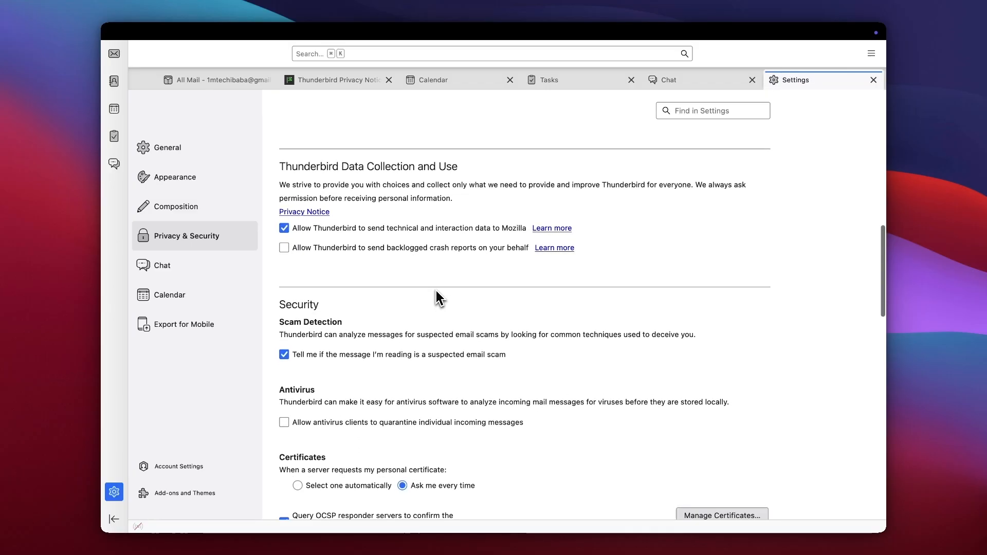
{"action": "scroll", "coordinate": [436, 291], "scroll_direction": "down", "scroll_amount": 1}
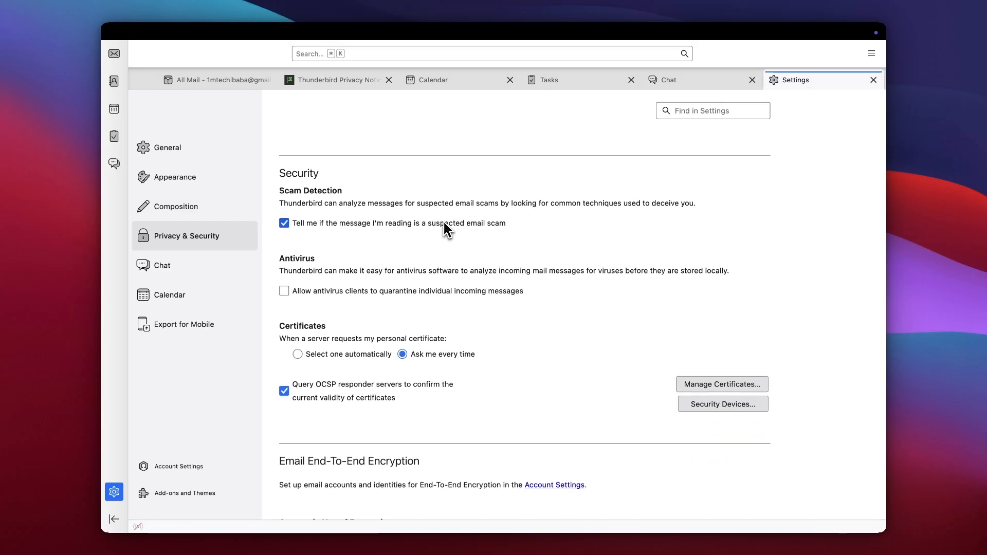
{"action": "scroll", "coordinate": [443, 232], "scroll_direction": "down", "scroll_amount": 2}
{"action": "left_click", "coordinate": [437, 238]}
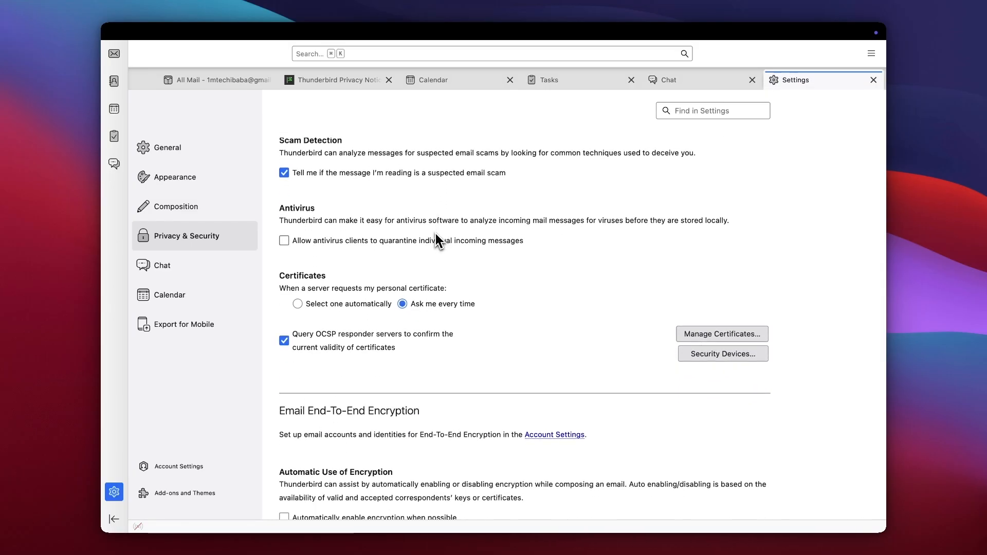
- Turn on automatic encryption when possible in the Email End-To-End Encryption section
{"action": "scroll", "coordinate": [424, 240], "scroll_direction": "down", "scroll_amount": 2}
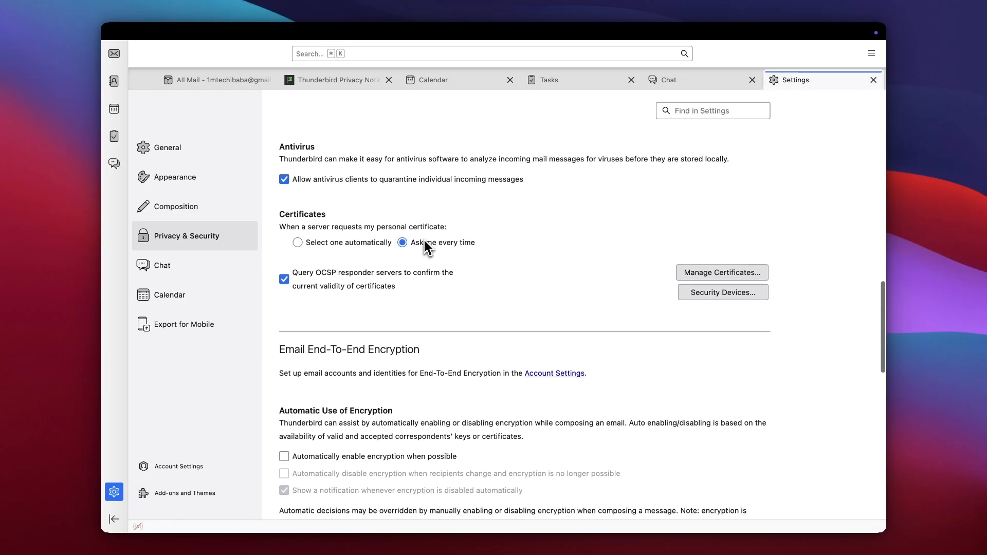
{"action": "scroll", "coordinate": [365, 291], "scroll_direction": "down", "scroll_amount": 5}
{"action": "left_click", "coordinate": [366, 290]}
- Set DNS over HTTPS to Increased Protection with NextDNS as the provider
{"action": "scroll", "coordinate": [396, 334], "scroll_direction": "down", "scroll_amount": 6}
{"action": "scroll", "coordinate": [401, 360], "scroll_direction": "down", "scroll_amount": 5}
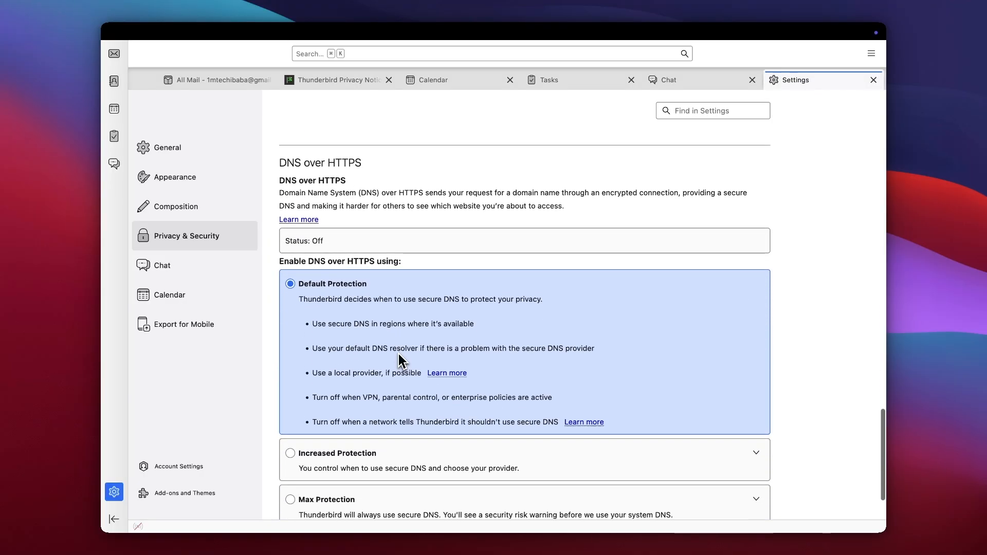
{"action": "scroll", "coordinate": [399, 359], "scroll_direction": "down", "scroll_amount": 2}
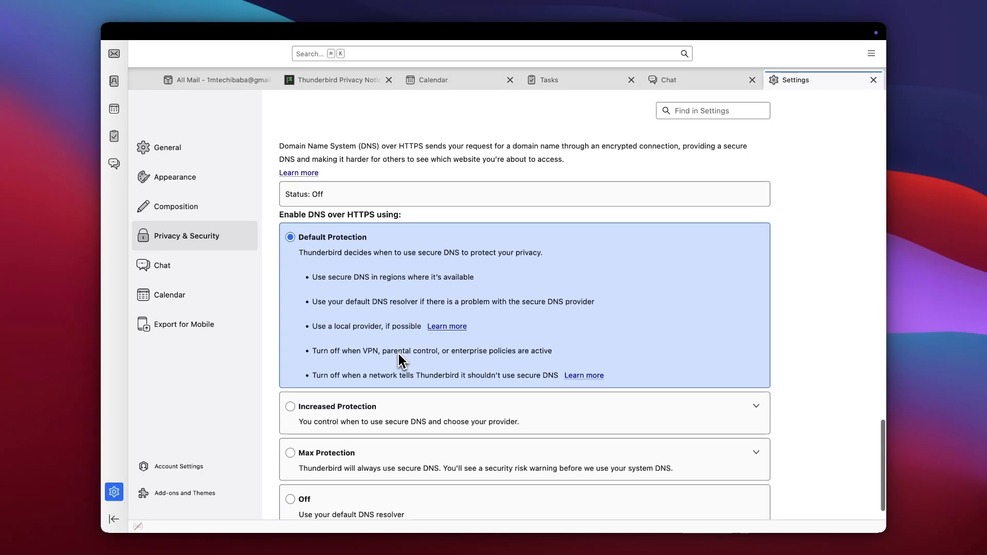
{"action": "scroll", "coordinate": [399, 354], "scroll_direction": "down", "scroll_amount": 1}
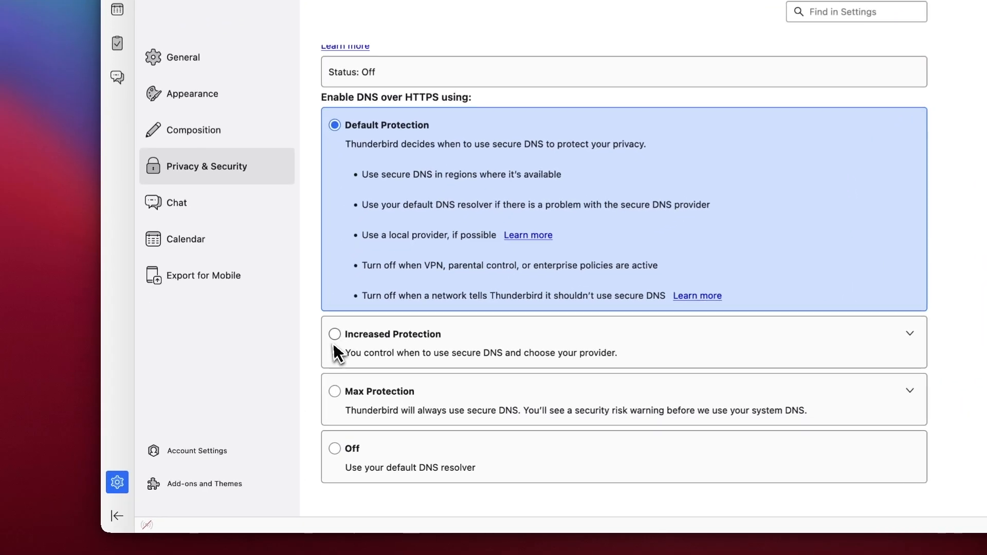
{"action": "left_click", "coordinate": [290, 386]}
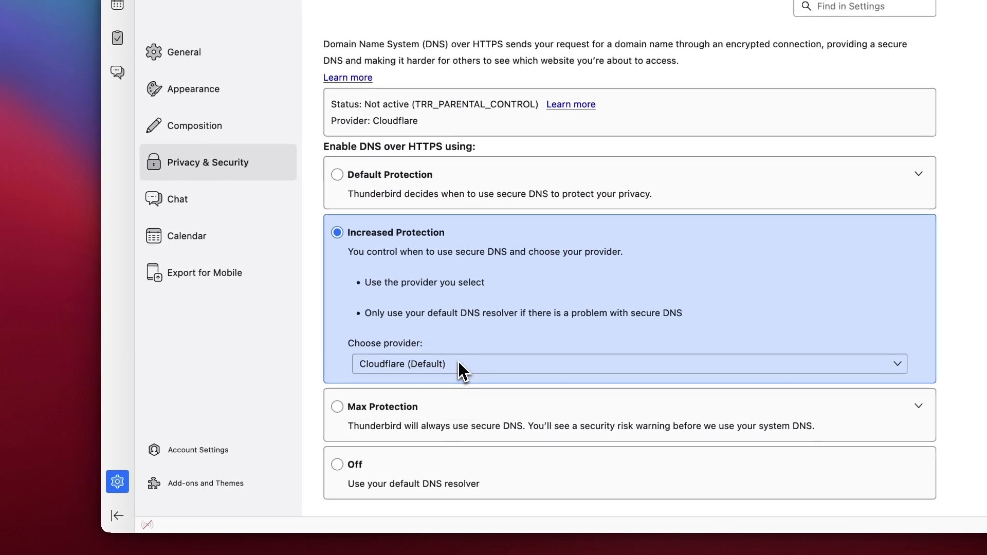
{"action": "left_click", "coordinate": [385, 397]}
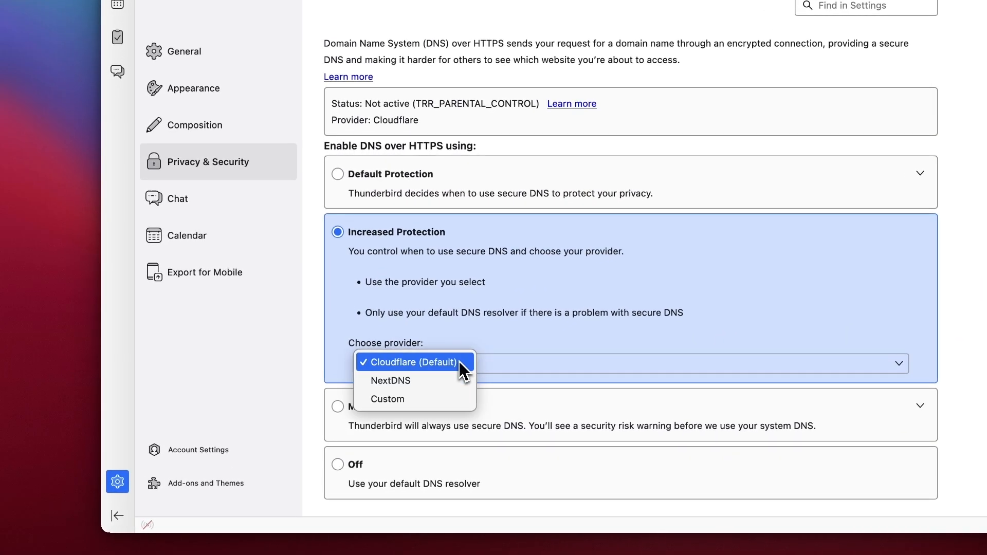
{"action": "left_click", "coordinate": [417, 383]}
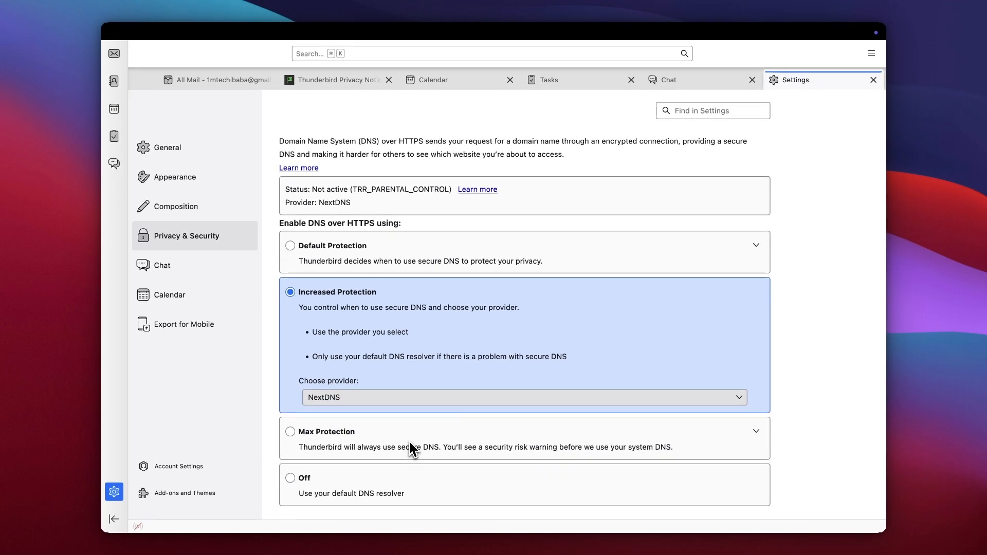
{"action": "scroll", "coordinate": [409, 442], "scroll_direction": "down", "scroll_amount": 1}
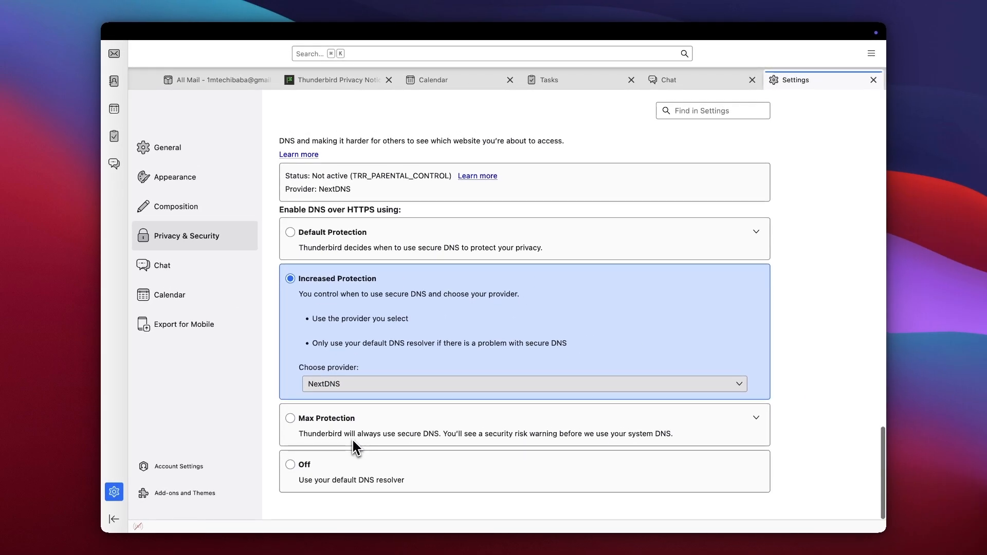
- In the Chat settings, set the message styling theme to Bubbles
{"action": "left_click", "coordinate": [221, 266]}
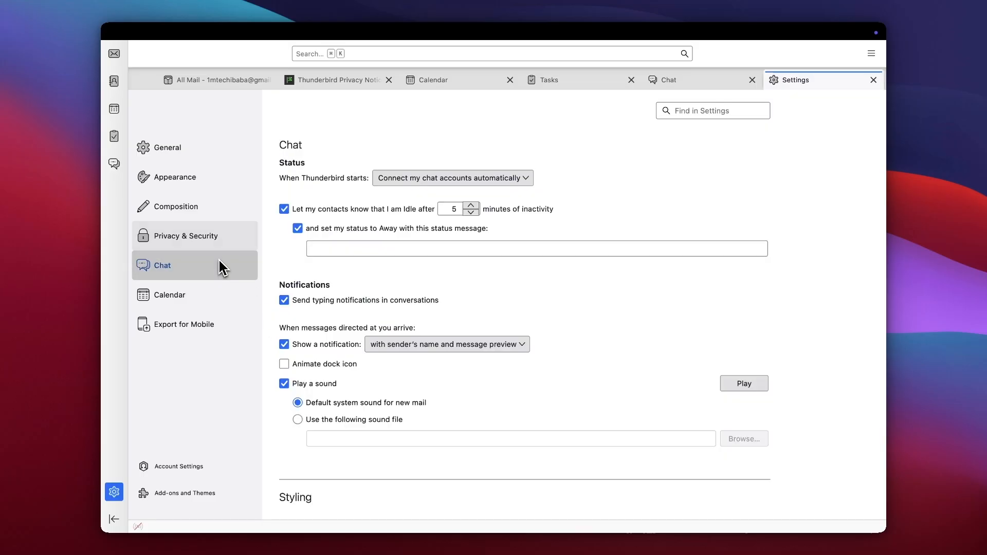
{"action": "scroll", "coordinate": [372, 375], "scroll_direction": "down", "scroll_amount": 5}
{"action": "scroll", "coordinate": [371, 375], "scroll_direction": "down", "scroll_amount": 10}
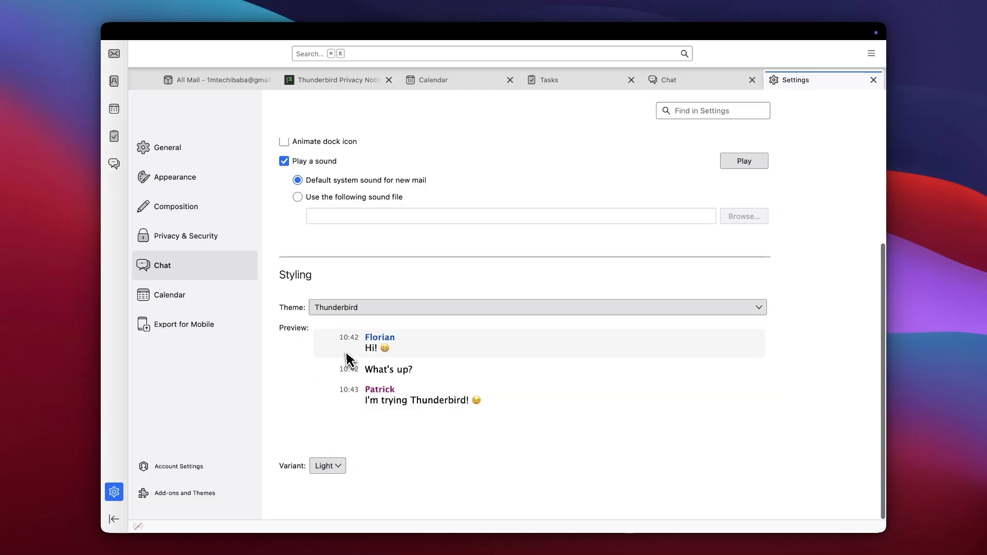
{"action": "left_click", "coordinate": [334, 308]}
{"action": "left_click", "coordinate": [374, 319]}
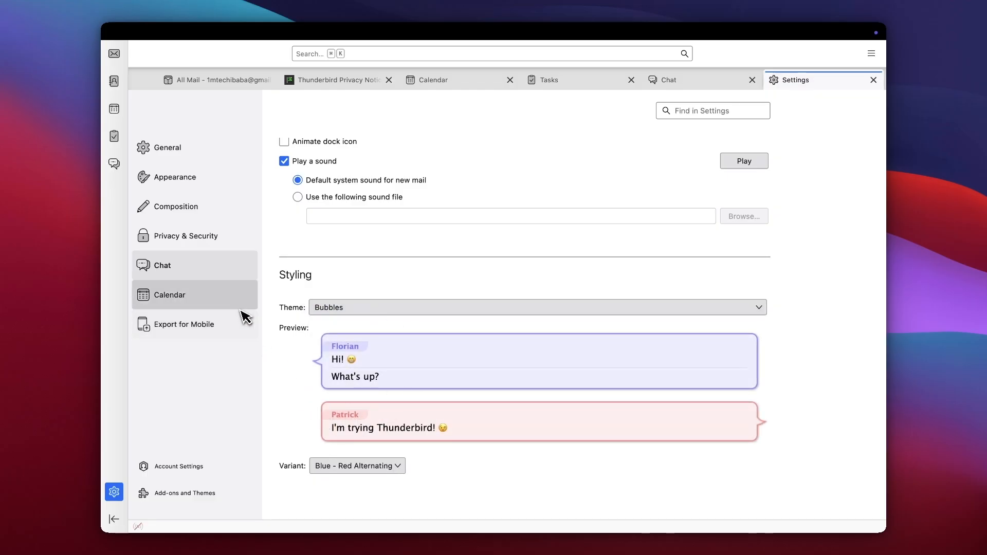
- Review the Calendar settings from date format to categories, and the options for exporting accounts to Thunderbird Mobile
{"action": "left_click", "coordinate": [192, 286]}
{"action": "left_click_drag", "start_coordinate": [427, 318], "coordinate": [515, 345]}
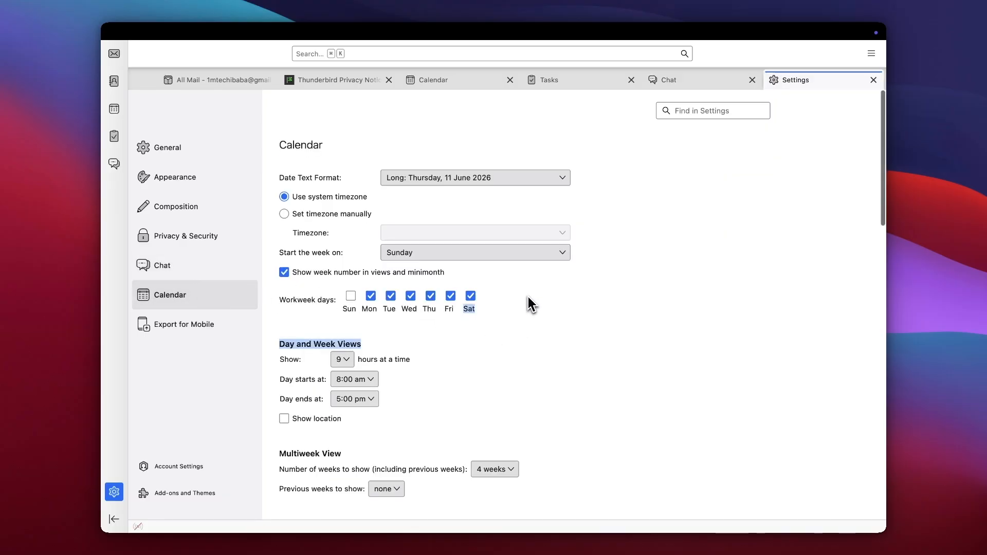
{"action": "scroll", "coordinate": [528, 298], "scroll_direction": "down", "scroll_amount": 5}
{"action": "scroll", "coordinate": [529, 303], "scroll_direction": "down", "scroll_amount": 15}
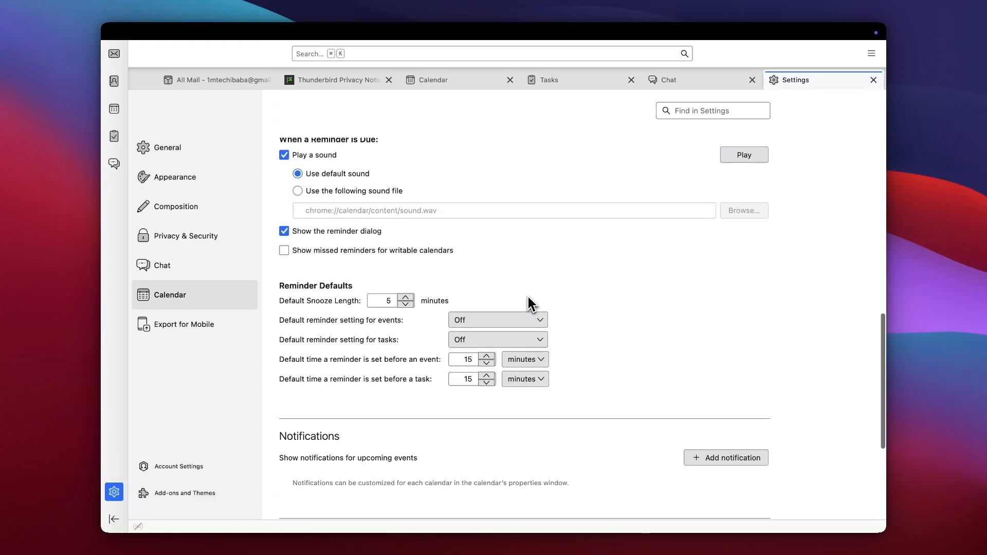
{"action": "scroll", "coordinate": [531, 303], "scroll_direction": "down", "scroll_amount": 7}
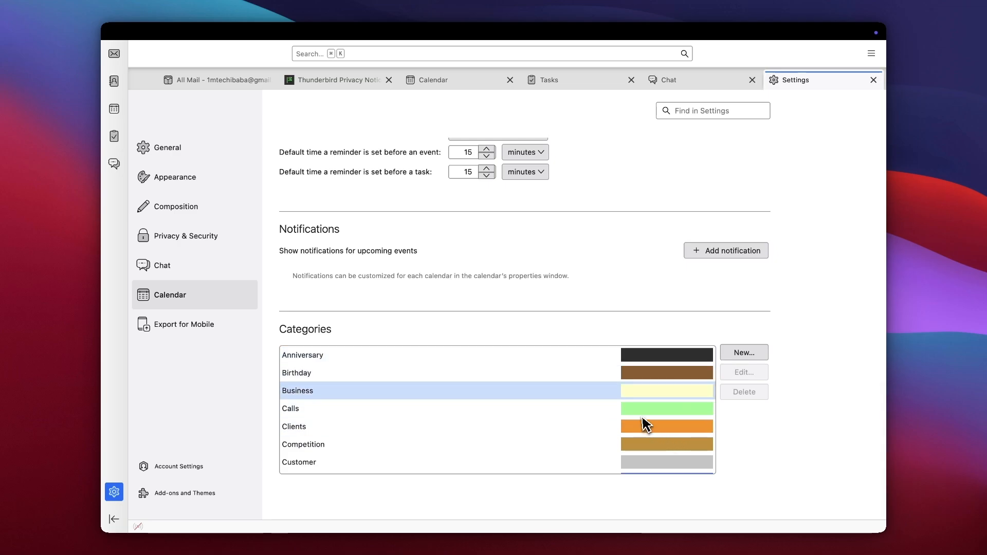
{"action": "left_click", "coordinate": [191, 320]}
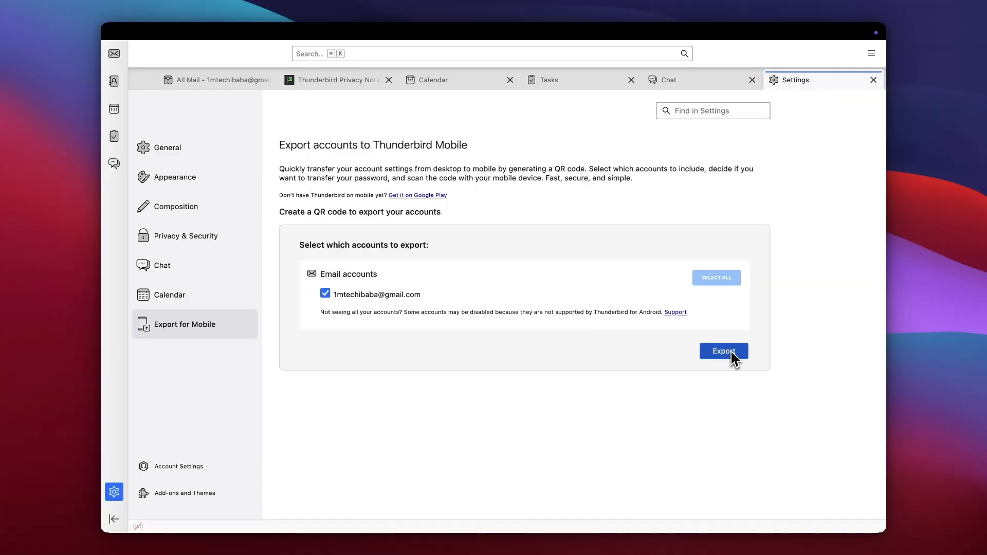
- Open the email account's Server Settings and check the available connection security options
{"action": "left_click", "coordinate": [150, 463]}
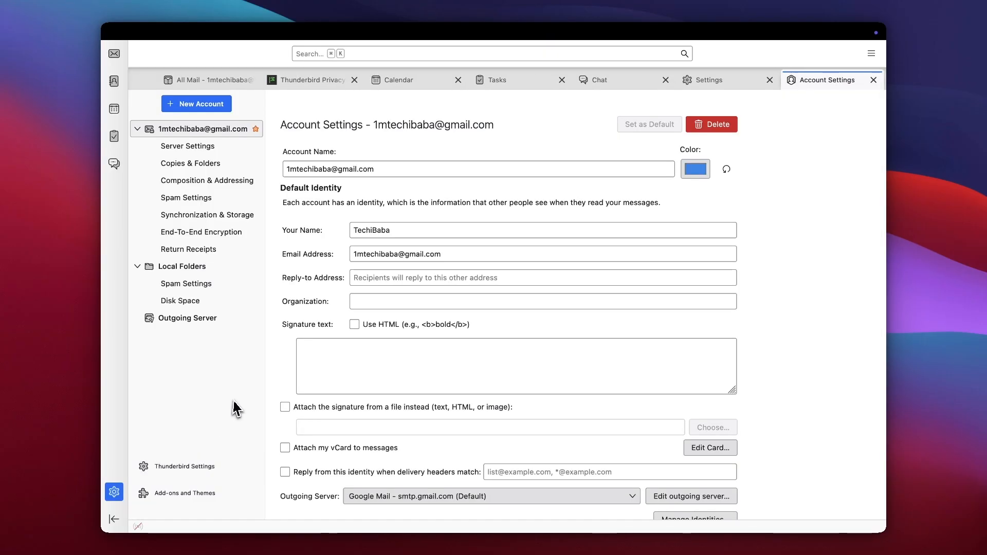
{"action": "left_click", "coordinate": [210, 147]}
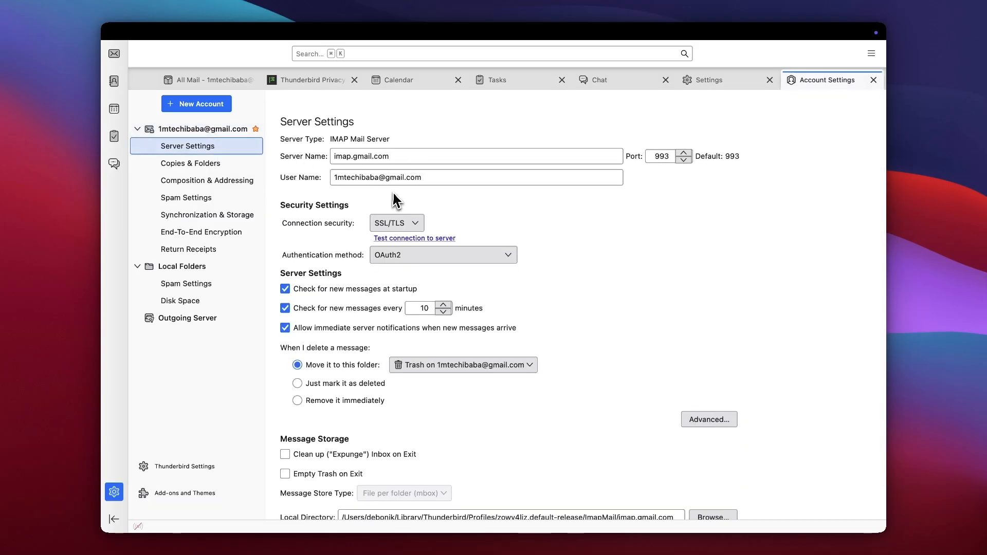
{"action": "left_click", "coordinate": [404, 228]}
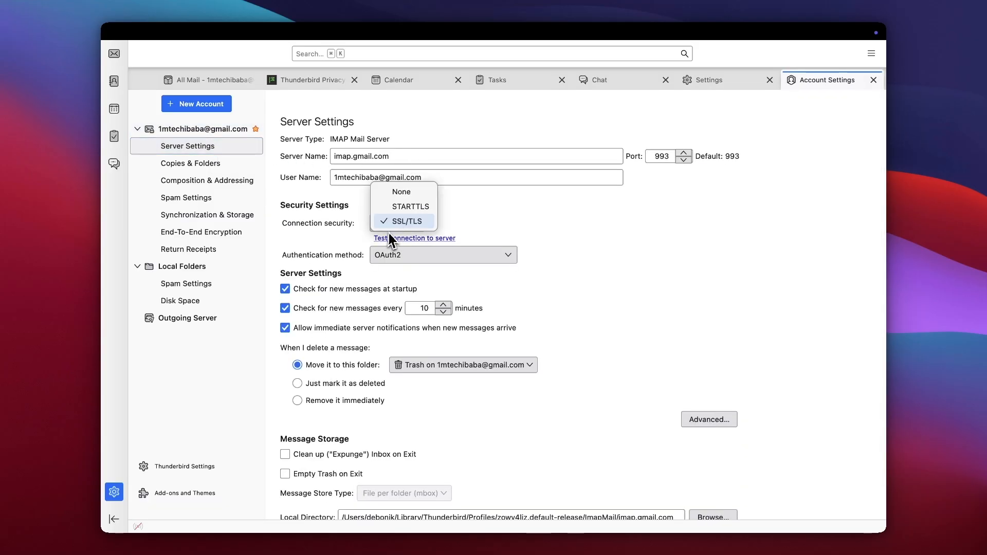
{"action": "left_click", "coordinate": [494, 233]}
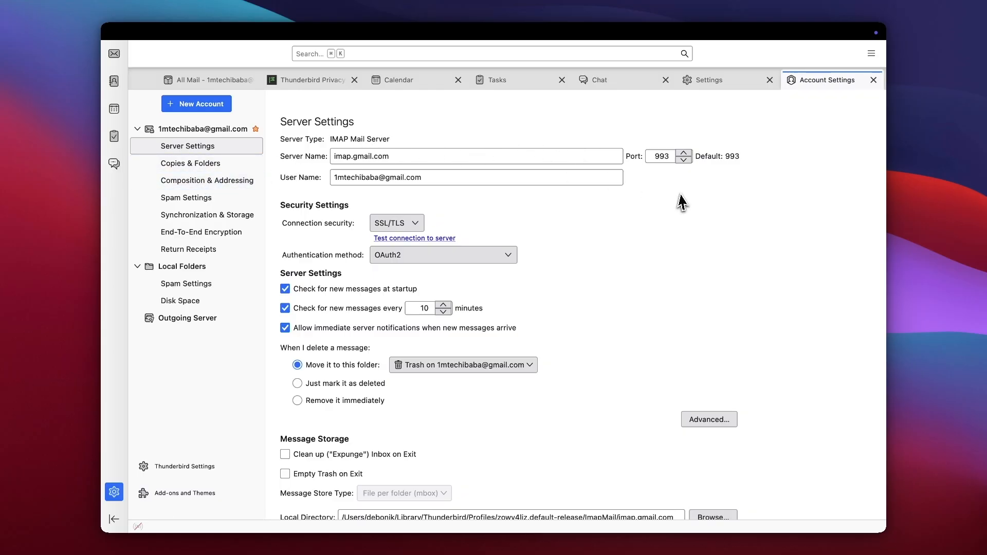
- In the account's Server Settings, turn on Empty Trash on Exit and have deleted messages moved to the account's Trash folder
{"action": "scroll", "coordinate": [683, 308], "scroll_direction": "down", "scroll_amount": 1}
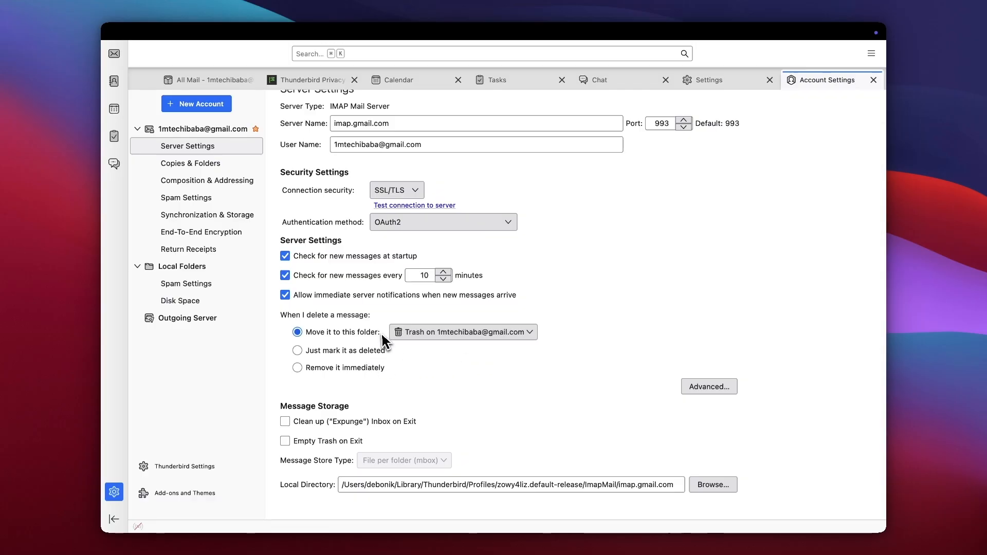
{"action": "left_click", "coordinate": [347, 369]}
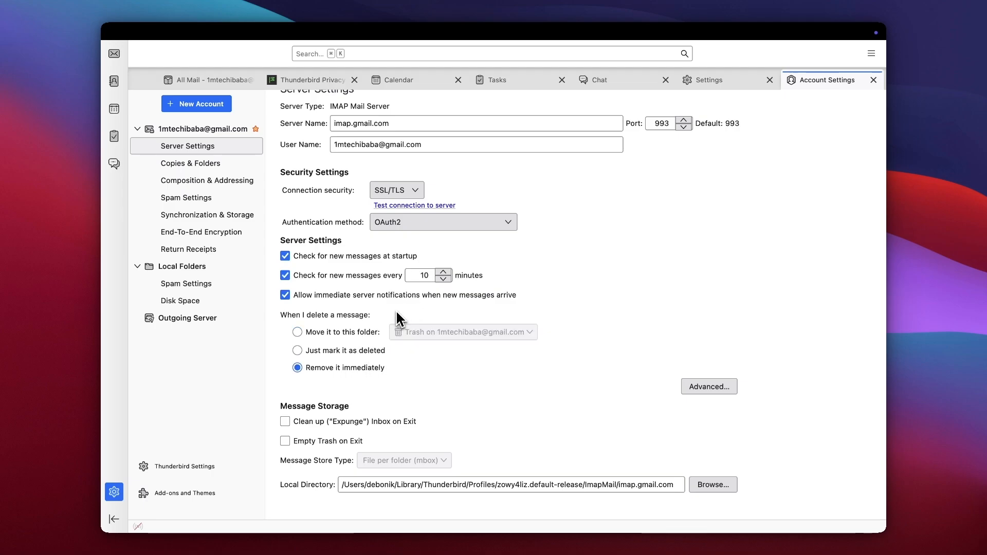
{"action": "scroll", "coordinate": [380, 405], "scroll_direction": "down", "scroll_amount": 2}
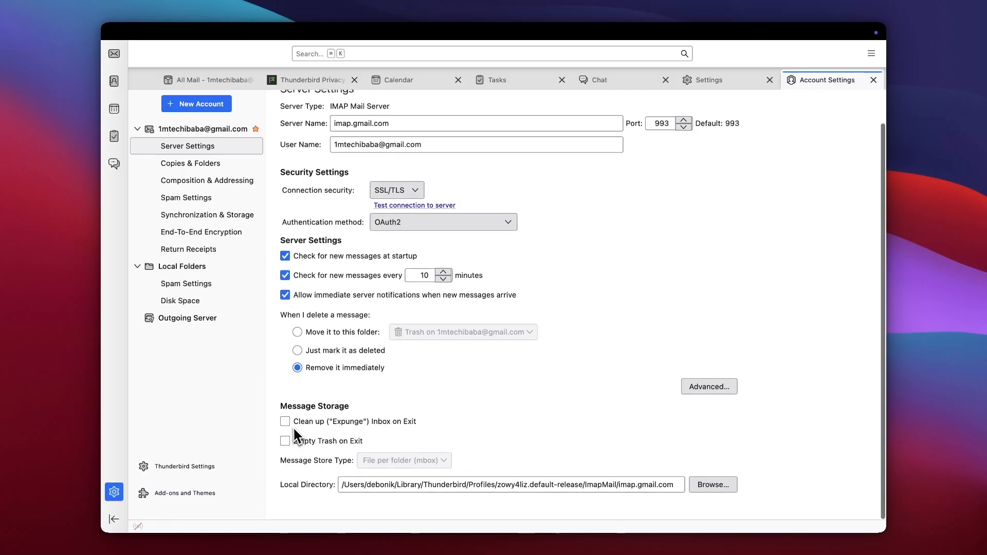
{"action": "left_click", "coordinate": [285, 441]}
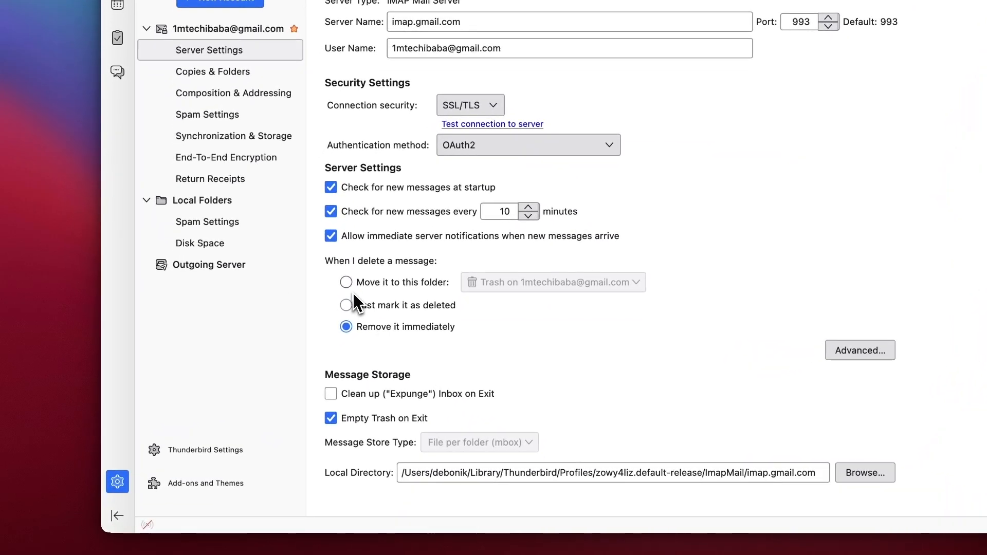
{"action": "left_click", "coordinate": [298, 333]}
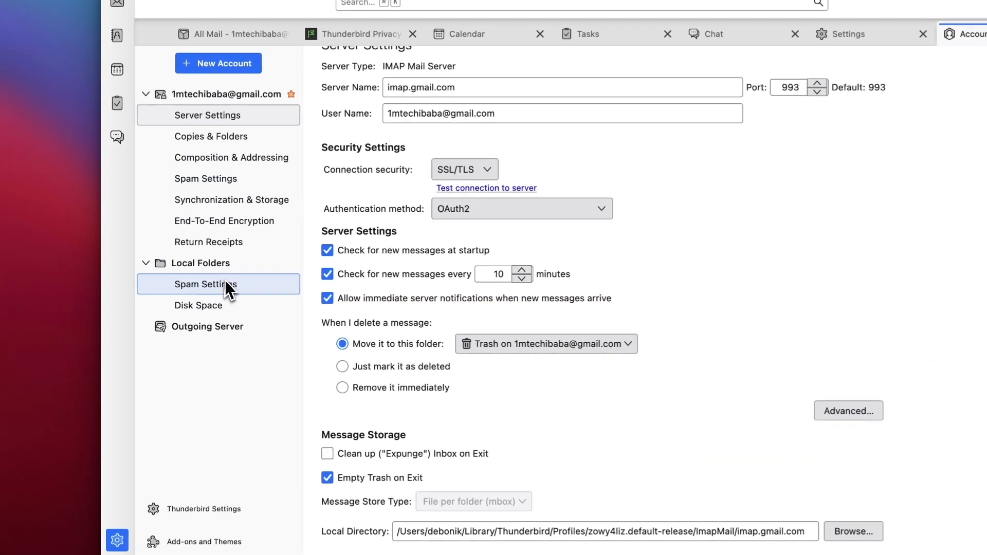
- In the Local Folders spam settings, turn on moving new spam messages to the Spam folder
{"action": "left_click", "coordinate": [208, 283]}
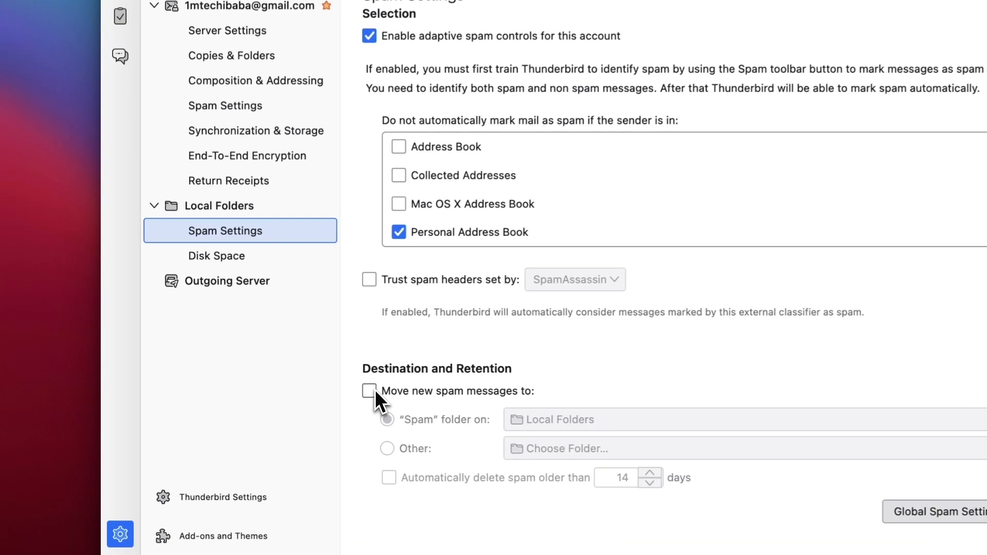
{"action": "left_click", "coordinate": [370, 391]}
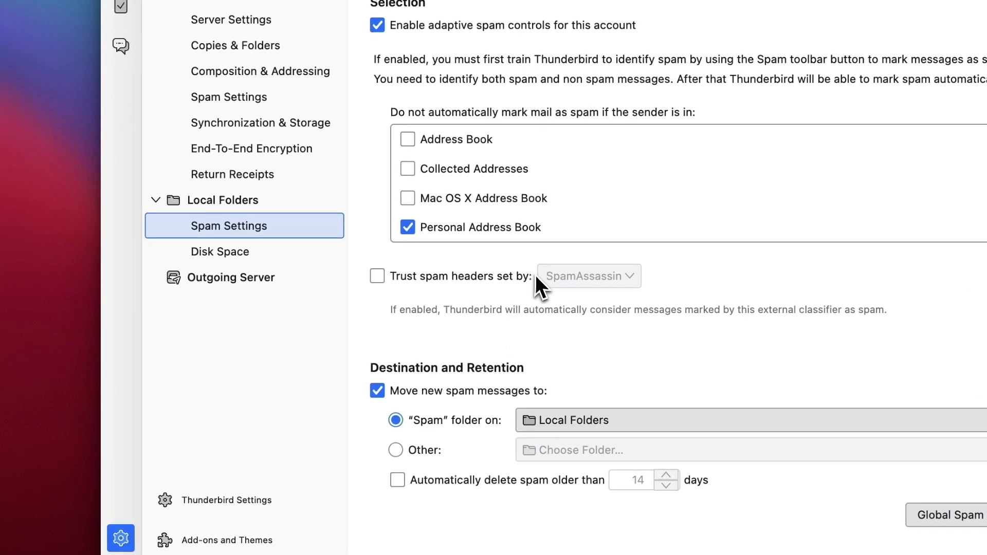
{"action": "left_click", "coordinate": [377, 276]}
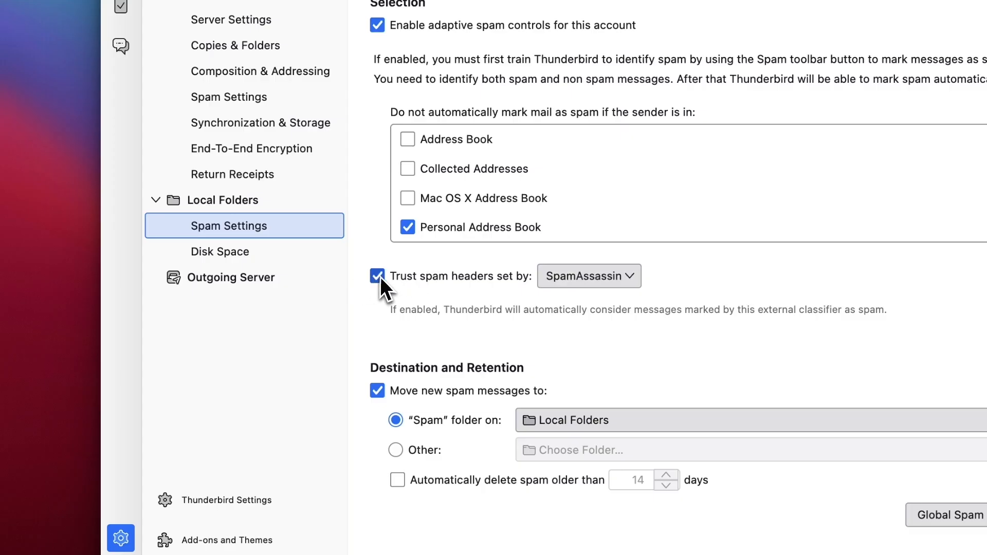
{"action": "left_click", "coordinate": [578, 280]}
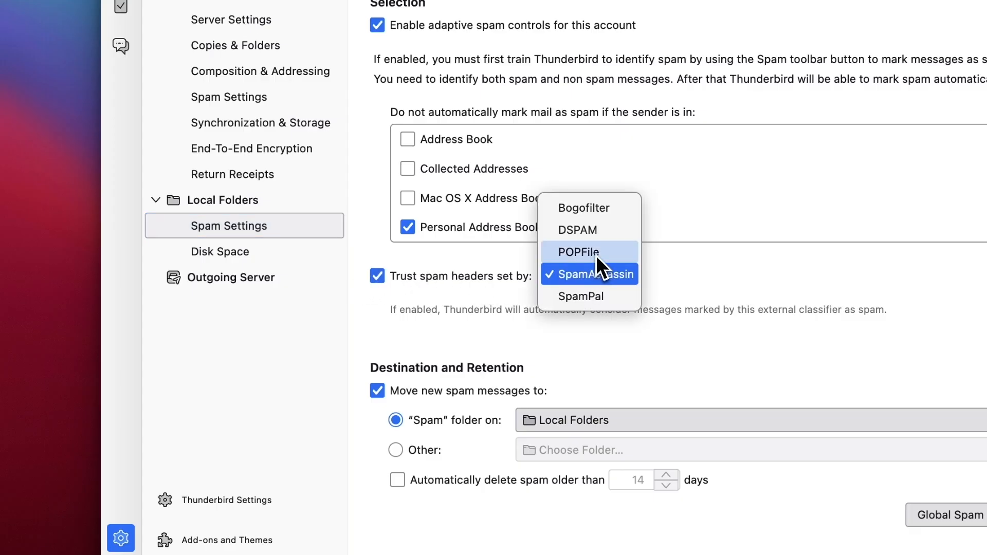
{"action": "left_click", "coordinate": [380, 276]}
{"action": "left_click", "coordinate": [378, 276]}
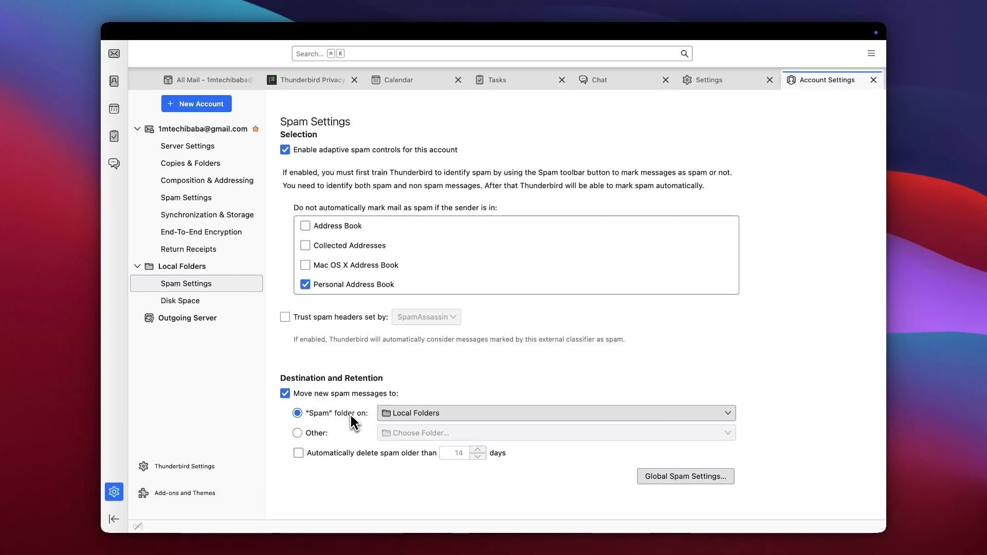
- Choose the email account as the location of the Spam folder for new spam messages
{"action": "left_click", "coordinate": [411, 412]}
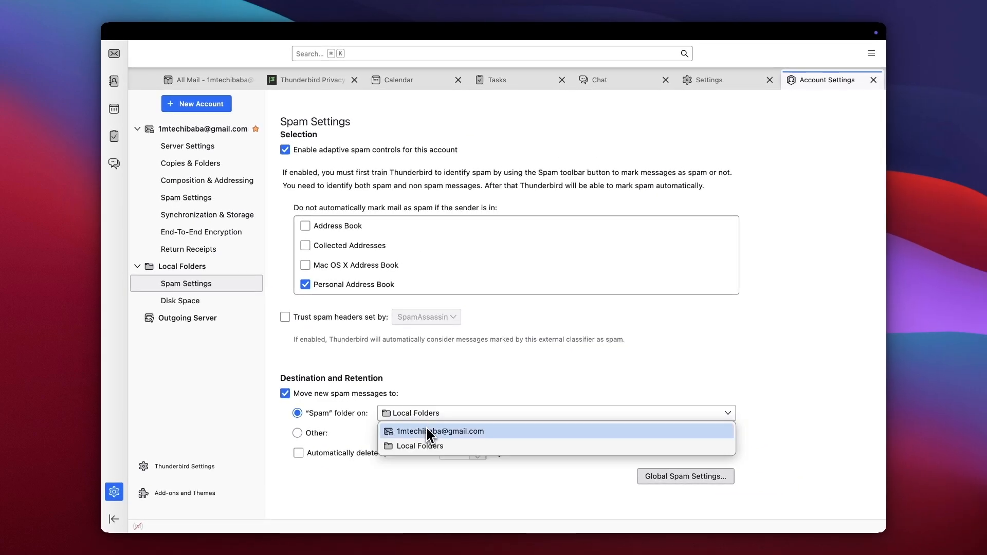
{"action": "left_click", "coordinate": [427, 431]}
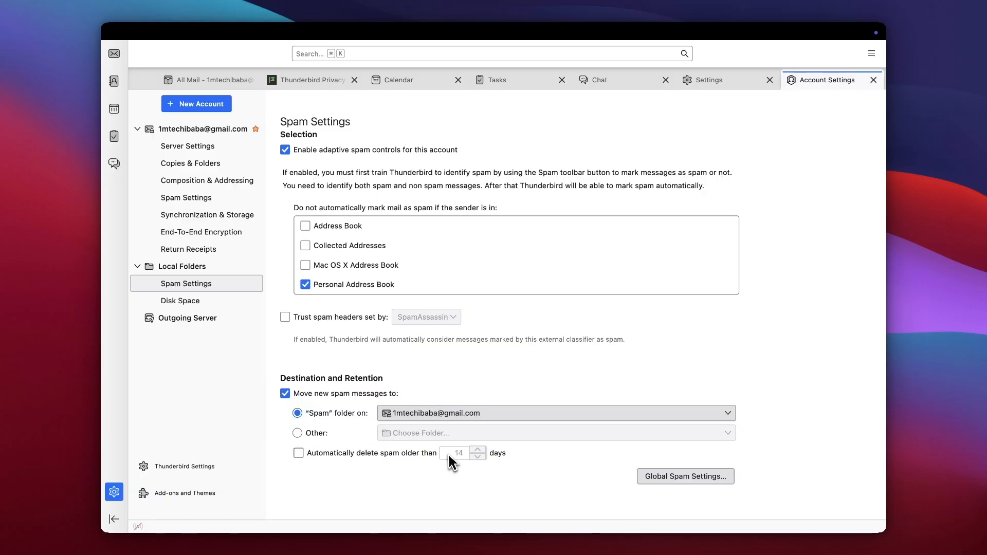
- Review the email account's Spam Settings, End-To-End Encryption and Return Receipts pages
{"action": "left_click", "coordinate": [243, 200]}
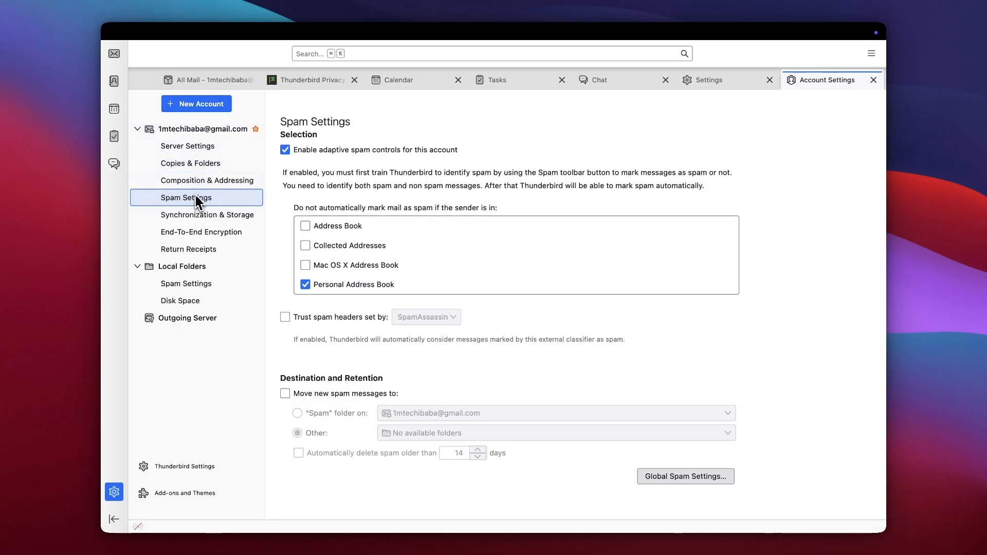
{"action": "left_click", "coordinate": [211, 231]}
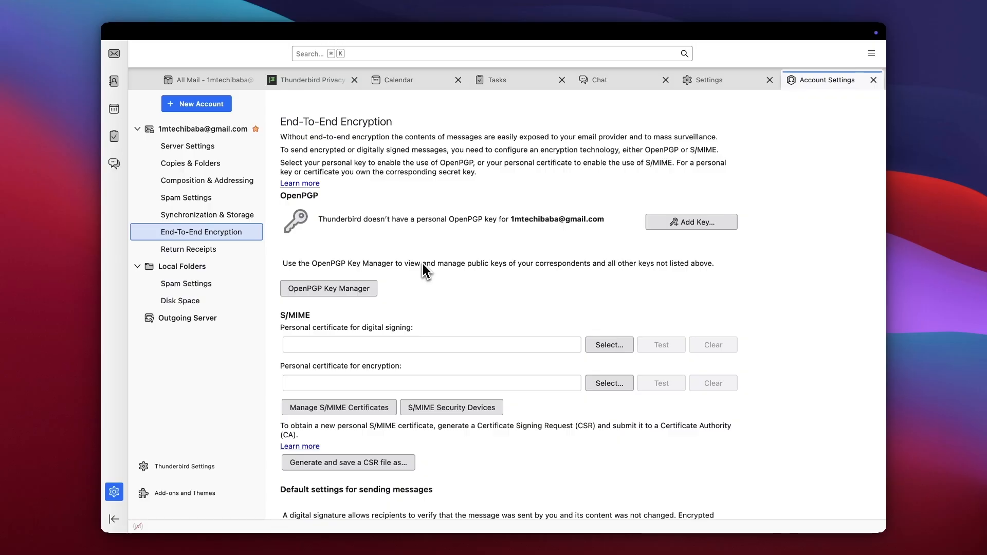
{"action": "scroll", "coordinate": [423, 263], "scroll_direction": "down", "scroll_amount": 5}
{"action": "scroll", "coordinate": [423, 270], "scroll_direction": "up", "scroll_amount": 5}
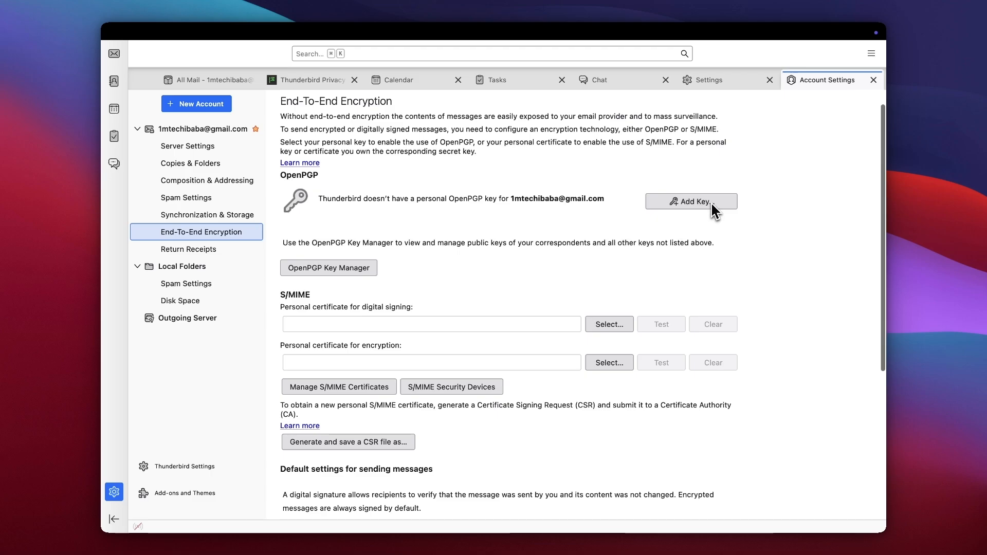
{"action": "left_click", "coordinate": [200, 250]}
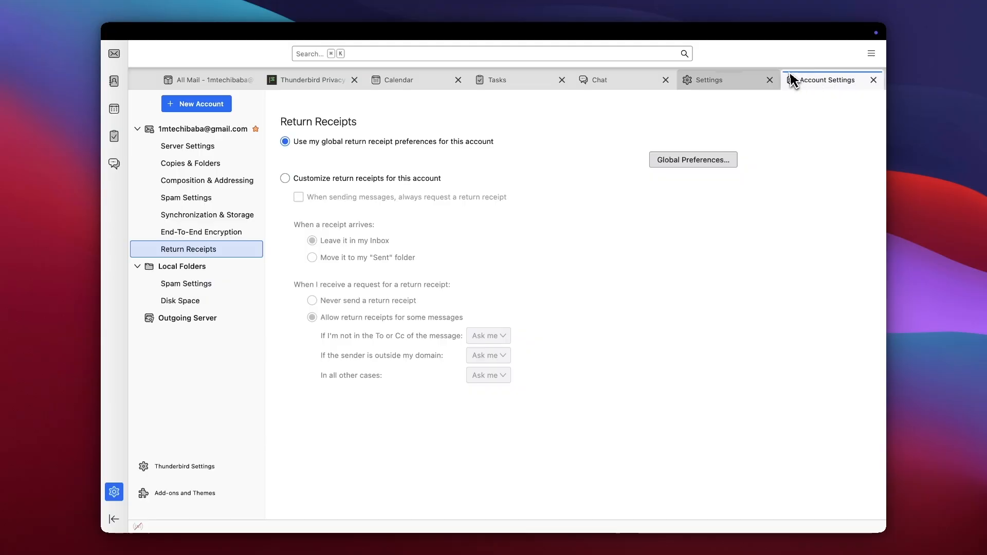
- Look through the open mail, Calendar, Tasks and Chat views
{"action": "left_click", "coordinate": [221, 92]}
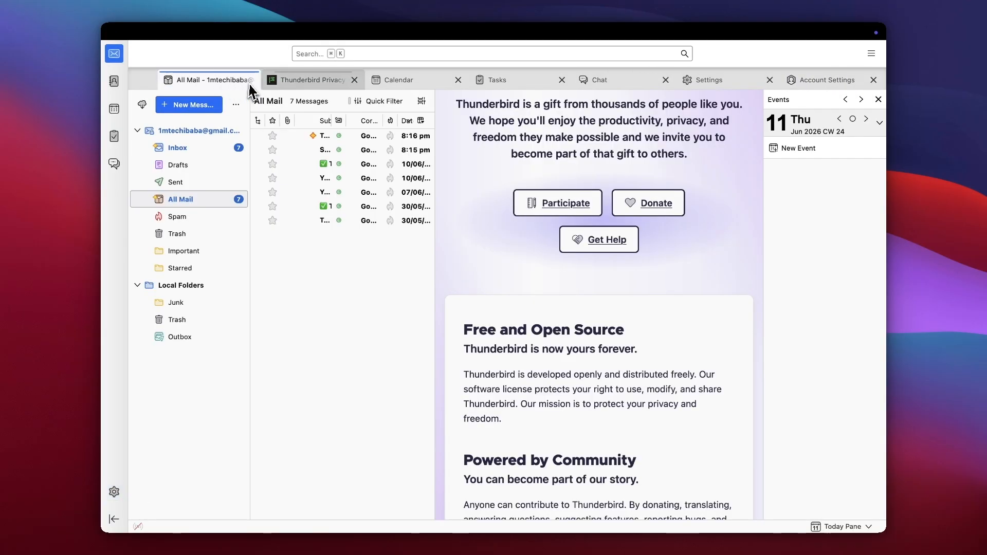
{"action": "left_click", "coordinate": [378, 84]}
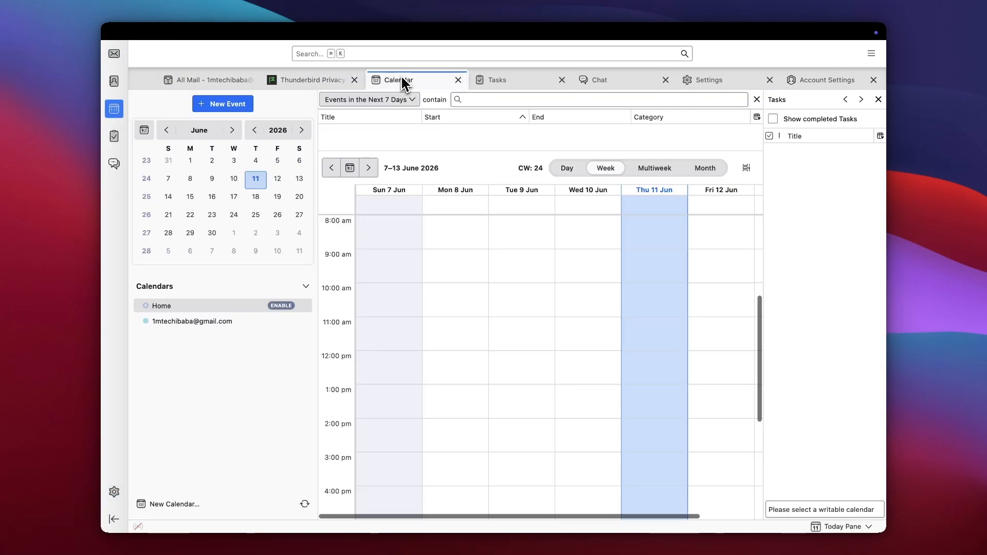
{"action": "left_click", "coordinate": [485, 80]}
{"action": "left_click", "coordinate": [597, 79]}
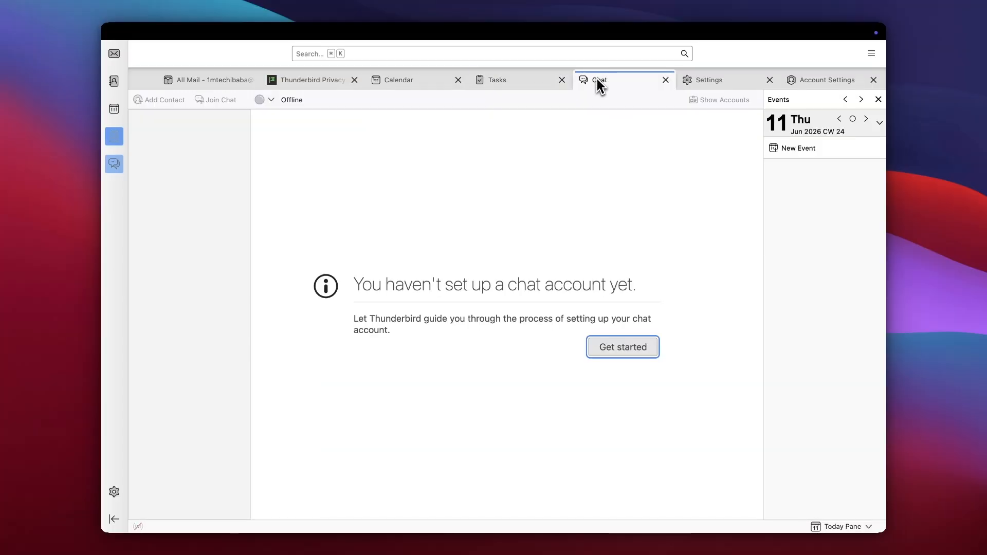
- In the All Mail folder, mark four messages dated between 30/05 and 10/06 as spam
{"action": "left_click", "coordinate": [228, 80]}
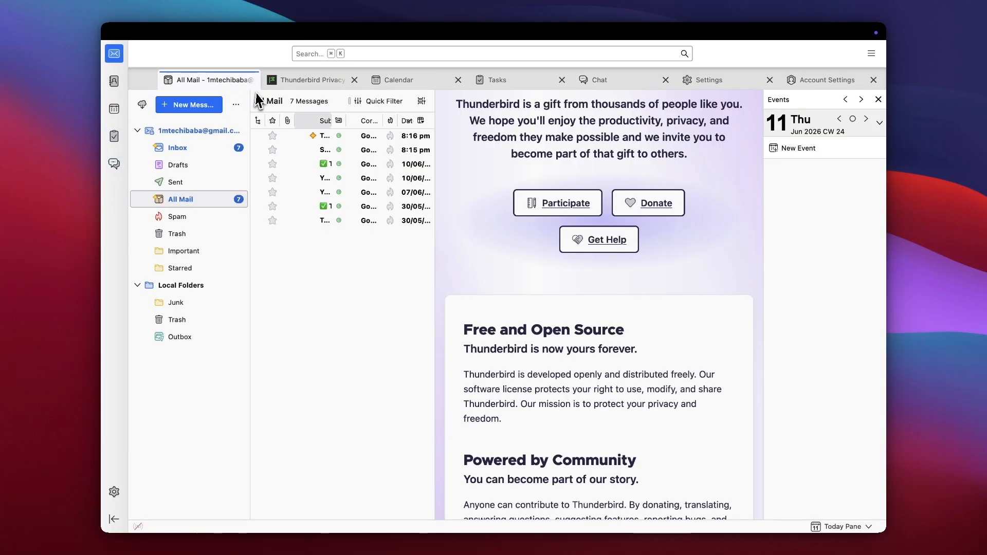
{"action": "left_click", "coordinate": [390, 164]}
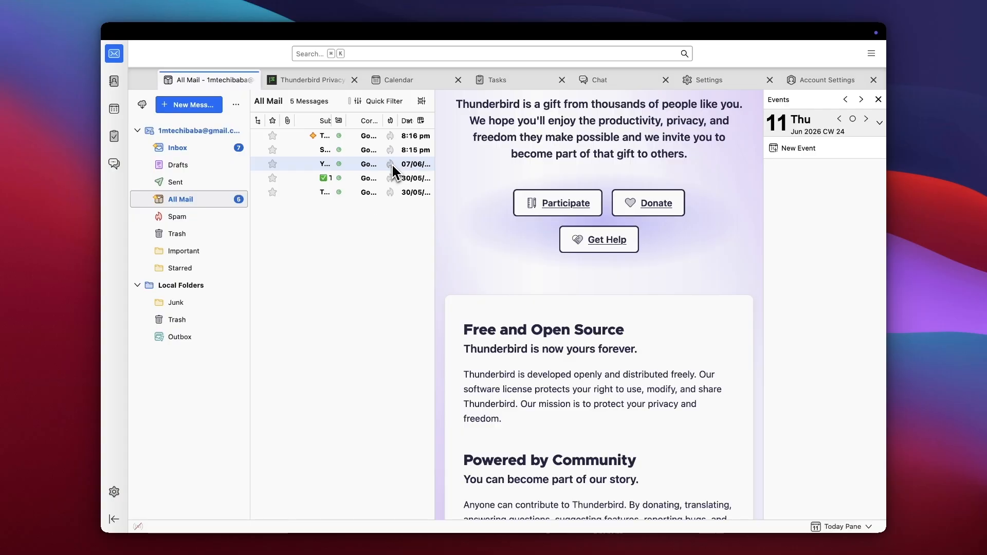
{"action": "left_click", "coordinate": [391, 164]}
{"action": "left_click", "coordinate": [391, 164]}
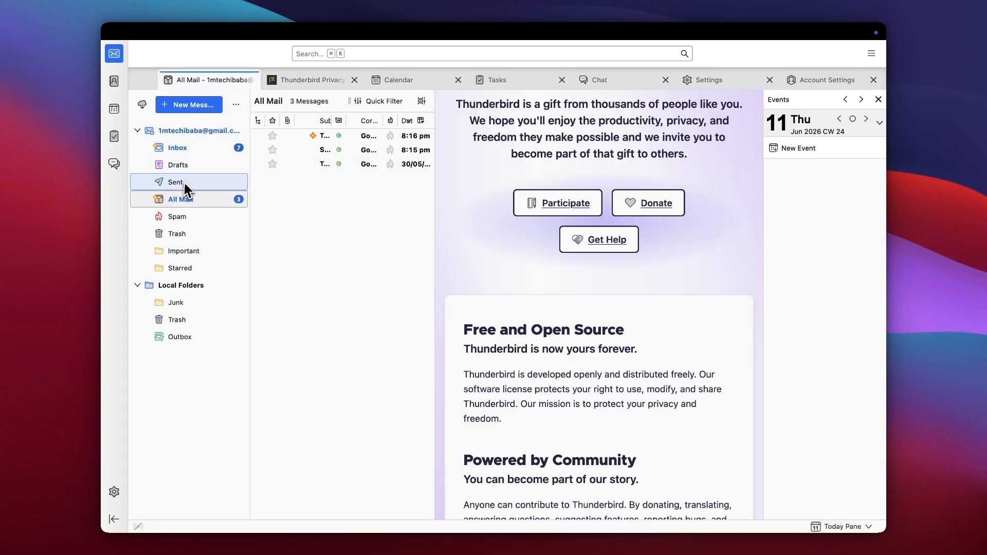
- Open the newest Inbox message, about reviewing Google Account settings, and examine its contents and message actions
{"action": "left_click", "coordinate": [202, 148]}
{"action": "left_click", "coordinate": [399, 136]}
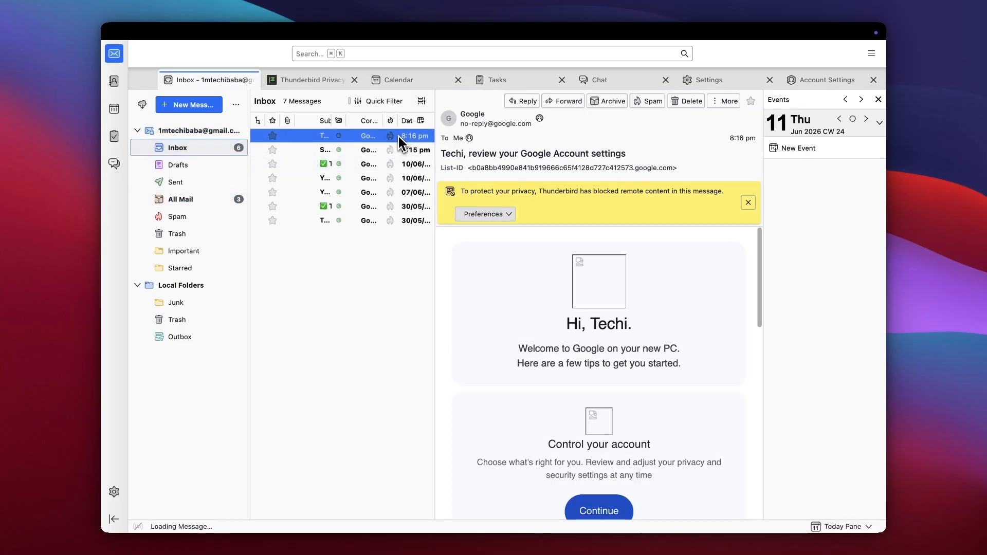
{"action": "scroll", "coordinate": [576, 245], "scroll_direction": "down", "scroll_amount": 1}
{"action": "scroll", "coordinate": [575, 242], "scroll_direction": "up", "scroll_amount": 1}
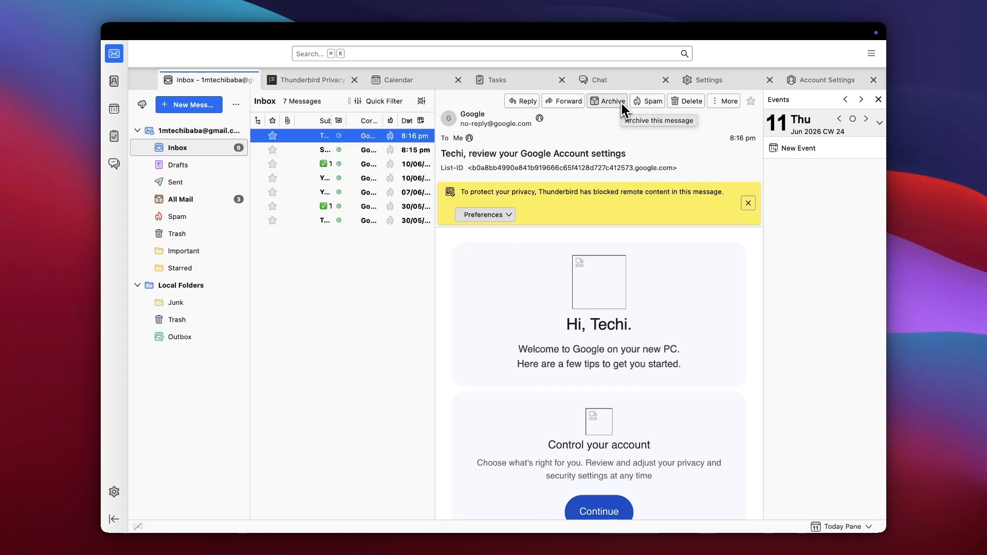
- Check the additional actions available for the open message and hide the Today Pane with its events
{"action": "left_click", "coordinate": [724, 101]}
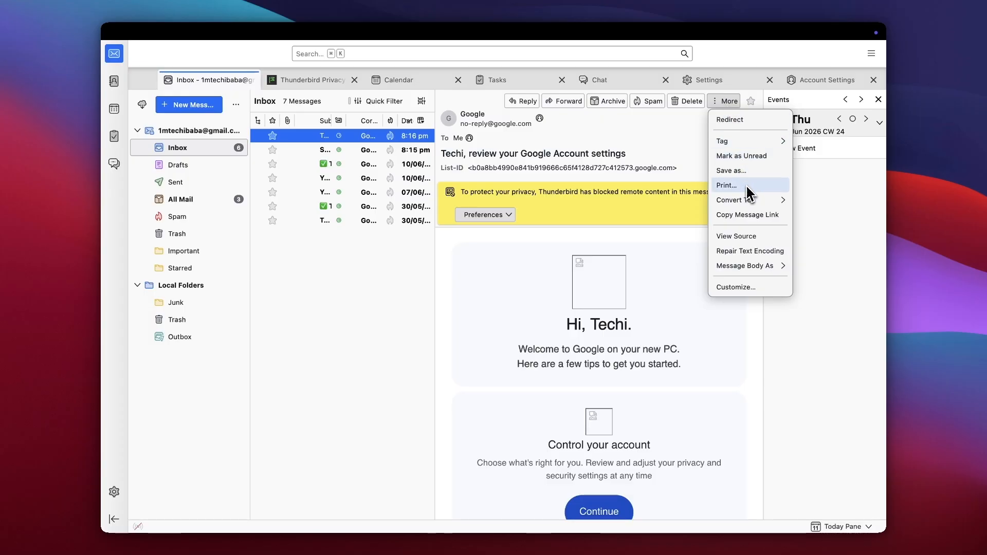
{"action": "left_click", "coordinate": [877, 99]}
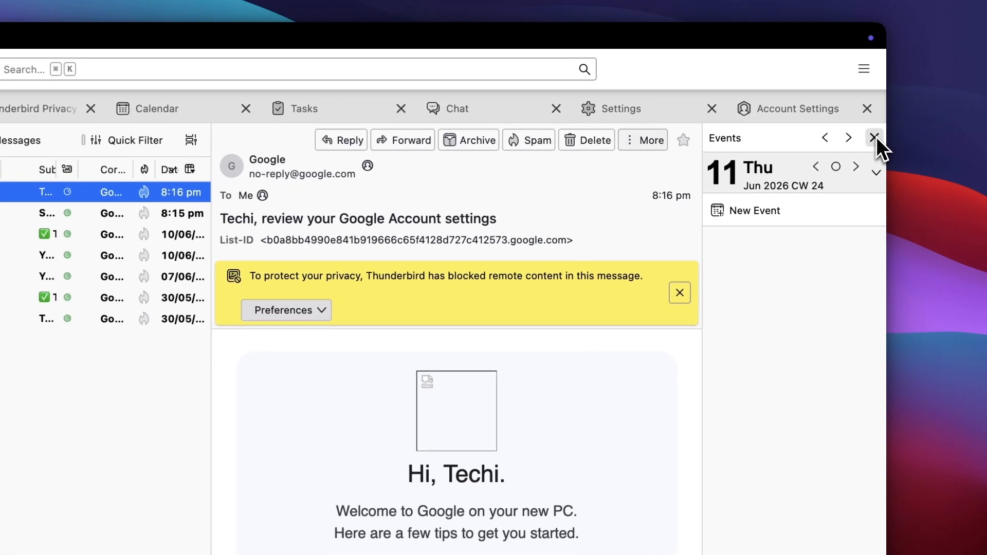
{"action": "left_click", "coordinate": [874, 137]}
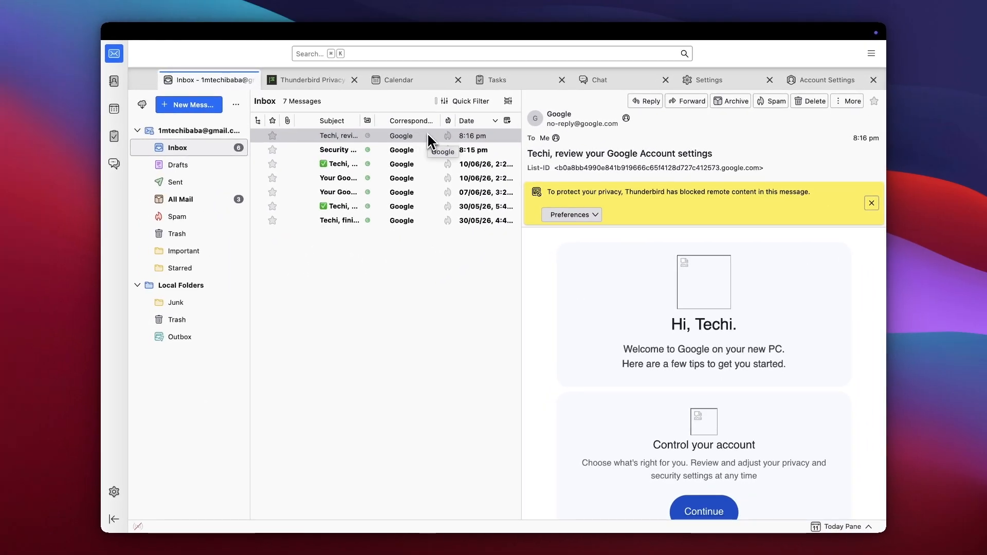
- Change the message list's view style to Cards view in the Appearance settings and select the newest message in the Inbox
{"action": "left_click", "coordinate": [726, 79]}
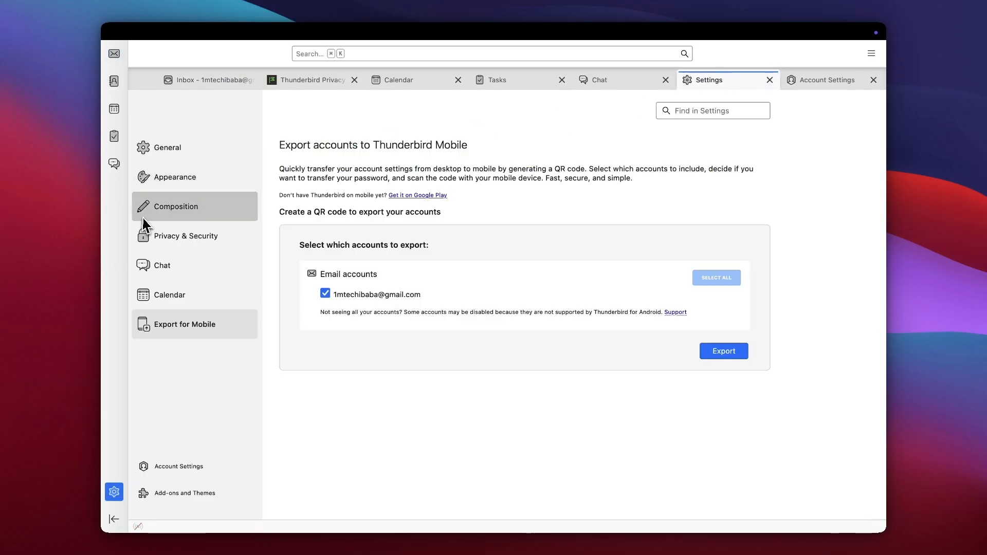
{"action": "left_click", "coordinate": [174, 177]}
{"action": "scroll", "coordinate": [401, 354], "scroll_direction": "down", "scroll_amount": 1}
{"action": "left_click", "coordinate": [318, 356]}
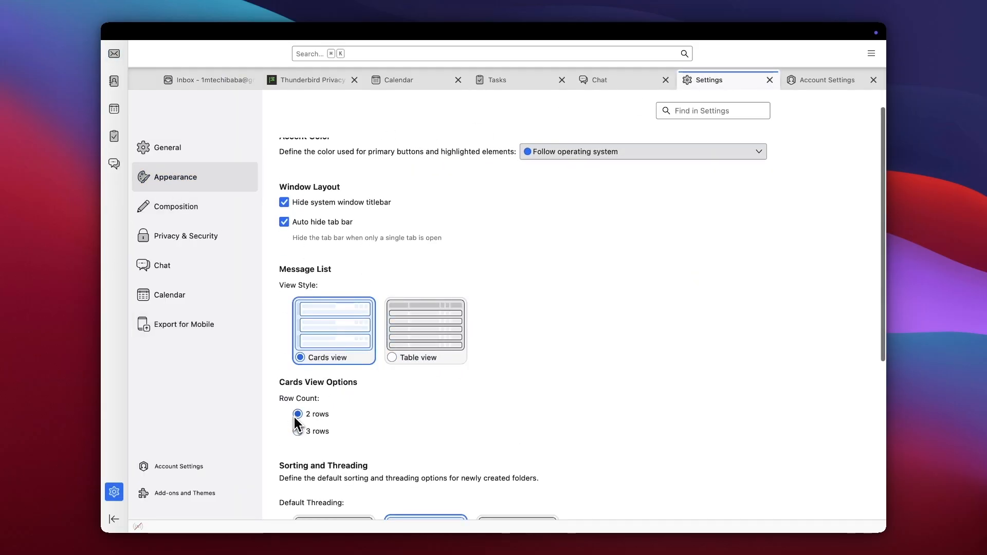
{"action": "left_click", "coordinate": [221, 80]}
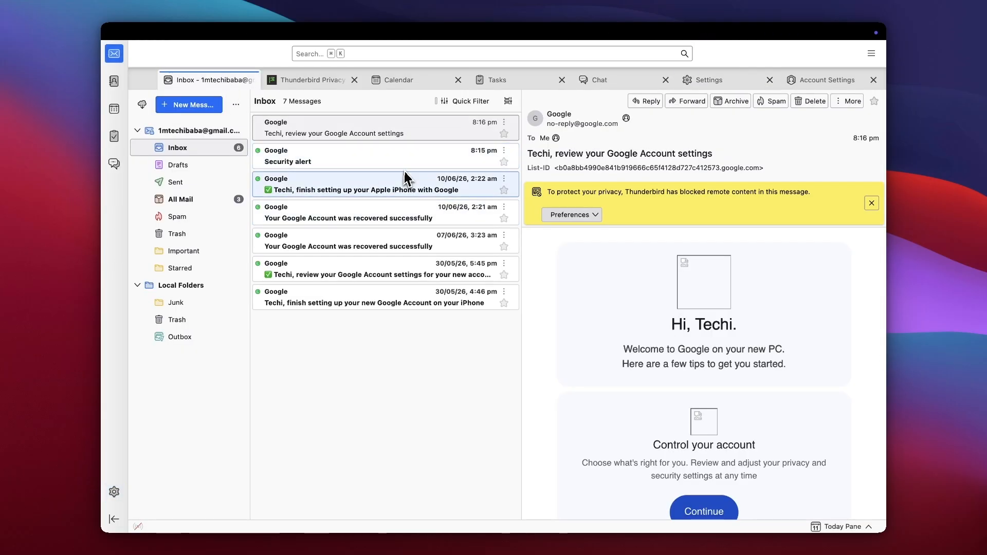
{"action": "left_click", "coordinate": [445, 135]}
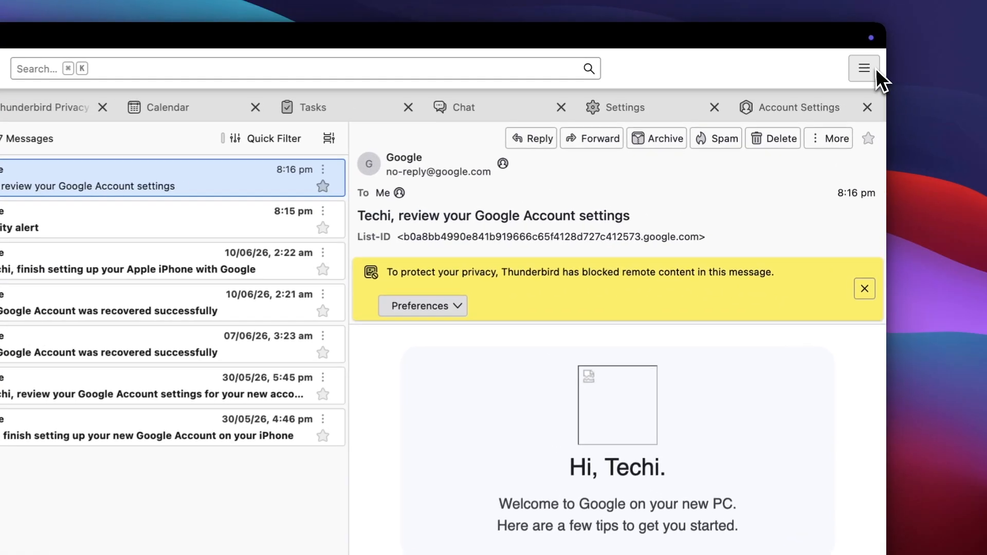
- Look through the toolbar view options and set the interface density to the most spacious option
{"action": "left_click", "coordinate": [871, 53]}
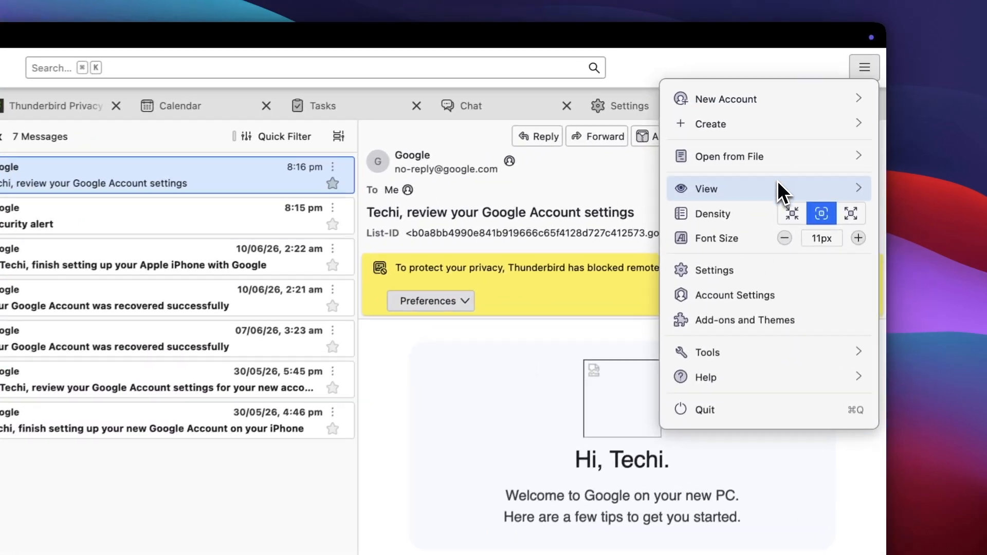
{"action": "left_click", "coordinate": [802, 143]}
{"action": "left_click", "coordinate": [751, 139]}
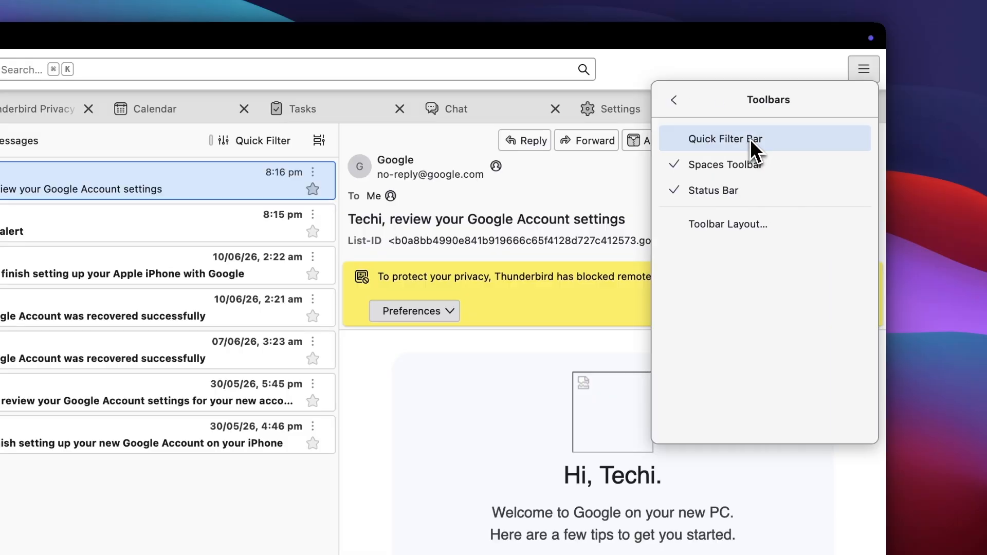
{"action": "left_click", "coordinate": [674, 99]}
{"action": "left_click", "coordinate": [674, 100]}
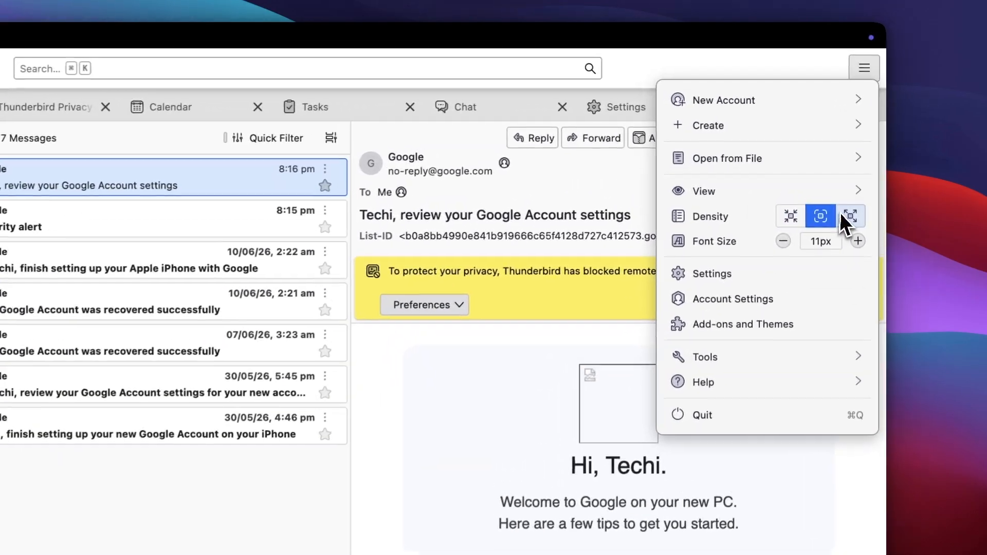
{"action": "left_click", "coordinate": [861, 160]}
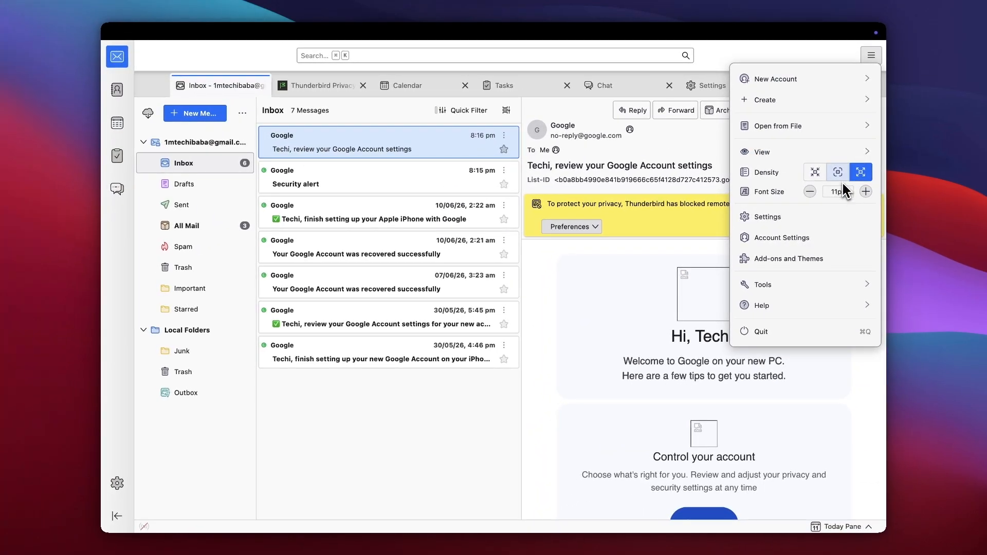
- Try a larger interface font size of 14px and return it to 11px
{"action": "left_click", "coordinate": [865, 191]}
{"action": "left_click", "coordinate": [865, 191]}
{"action": "left_click", "coordinate": [865, 192]}
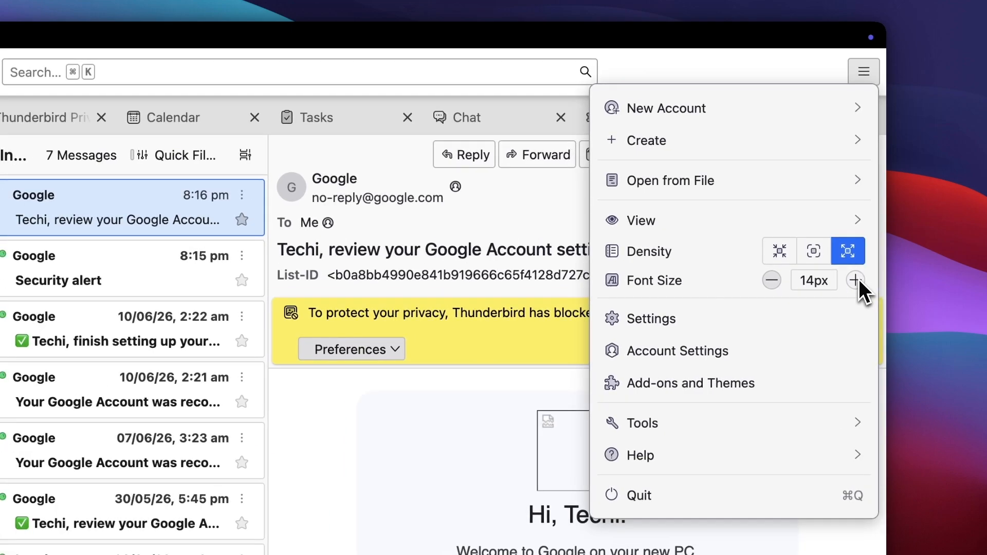
{"action": "left_click", "coordinate": [771, 280]}
{"action": "left_click", "coordinate": [771, 280]}
{"action": "left_click", "coordinate": [771, 280]}
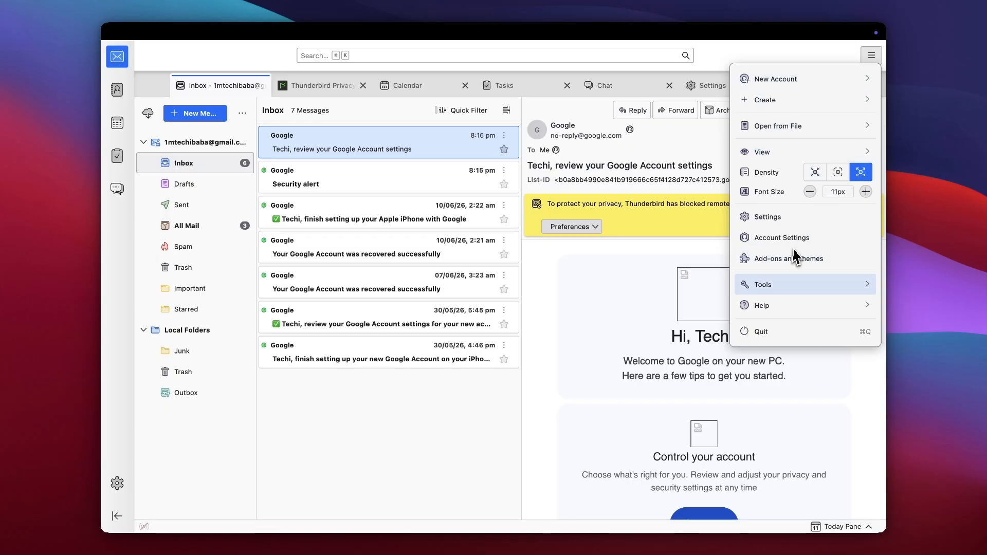
- Quit the mail application
{"action": "left_click", "coordinate": [769, 330]}
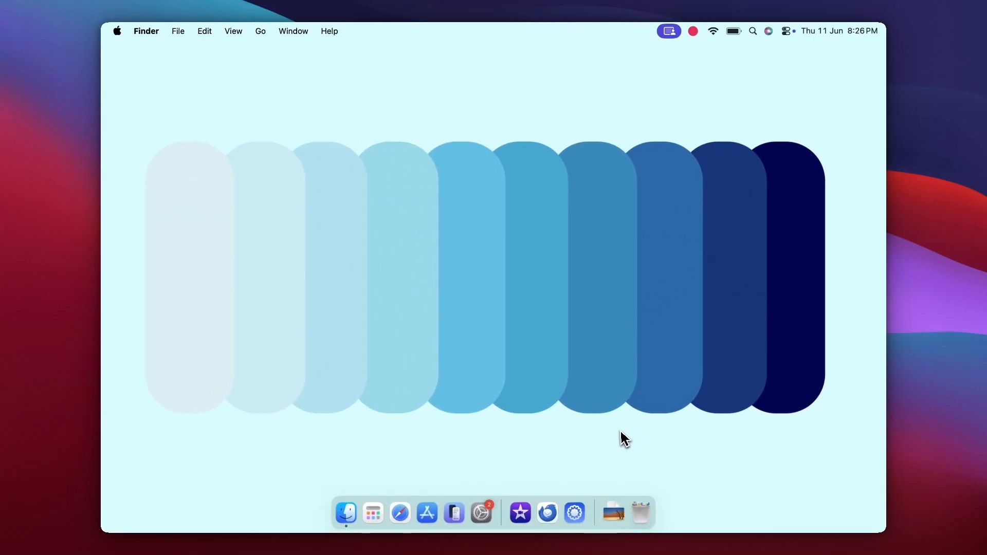